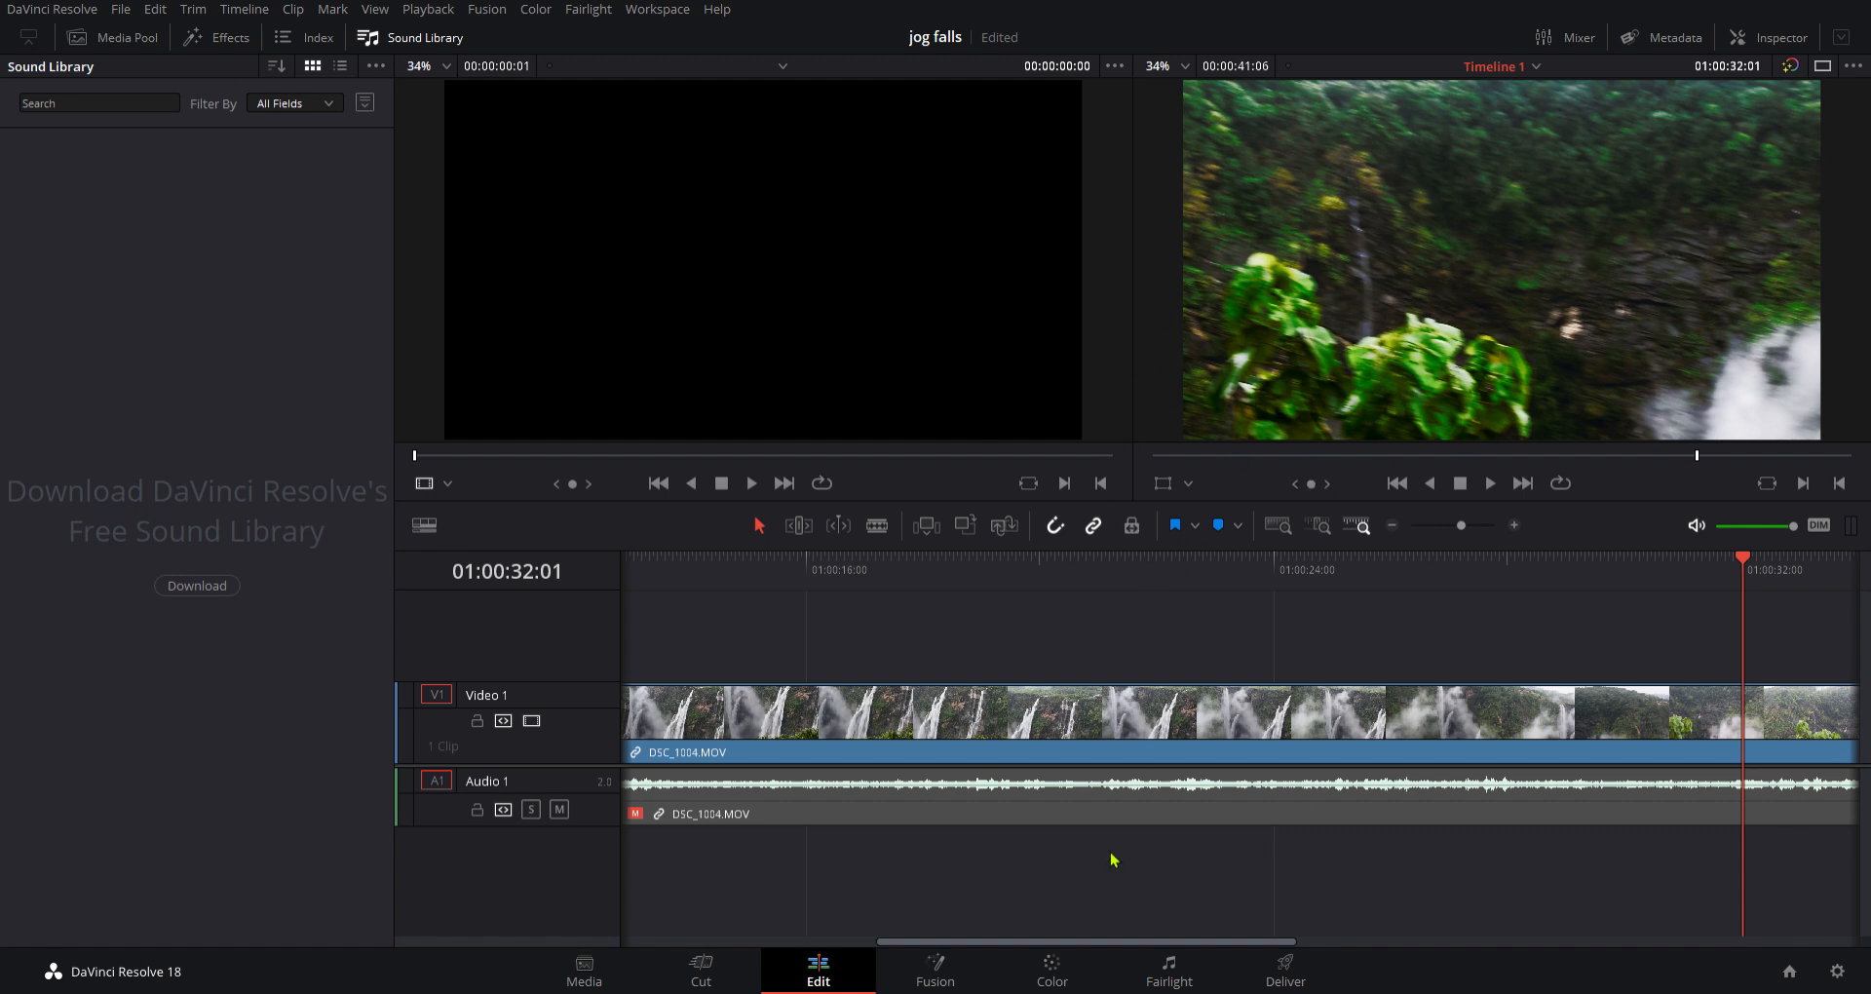
- Switch to the Color page and browse the Resolve FX library as far as the Light effects
left_click(1053, 973)
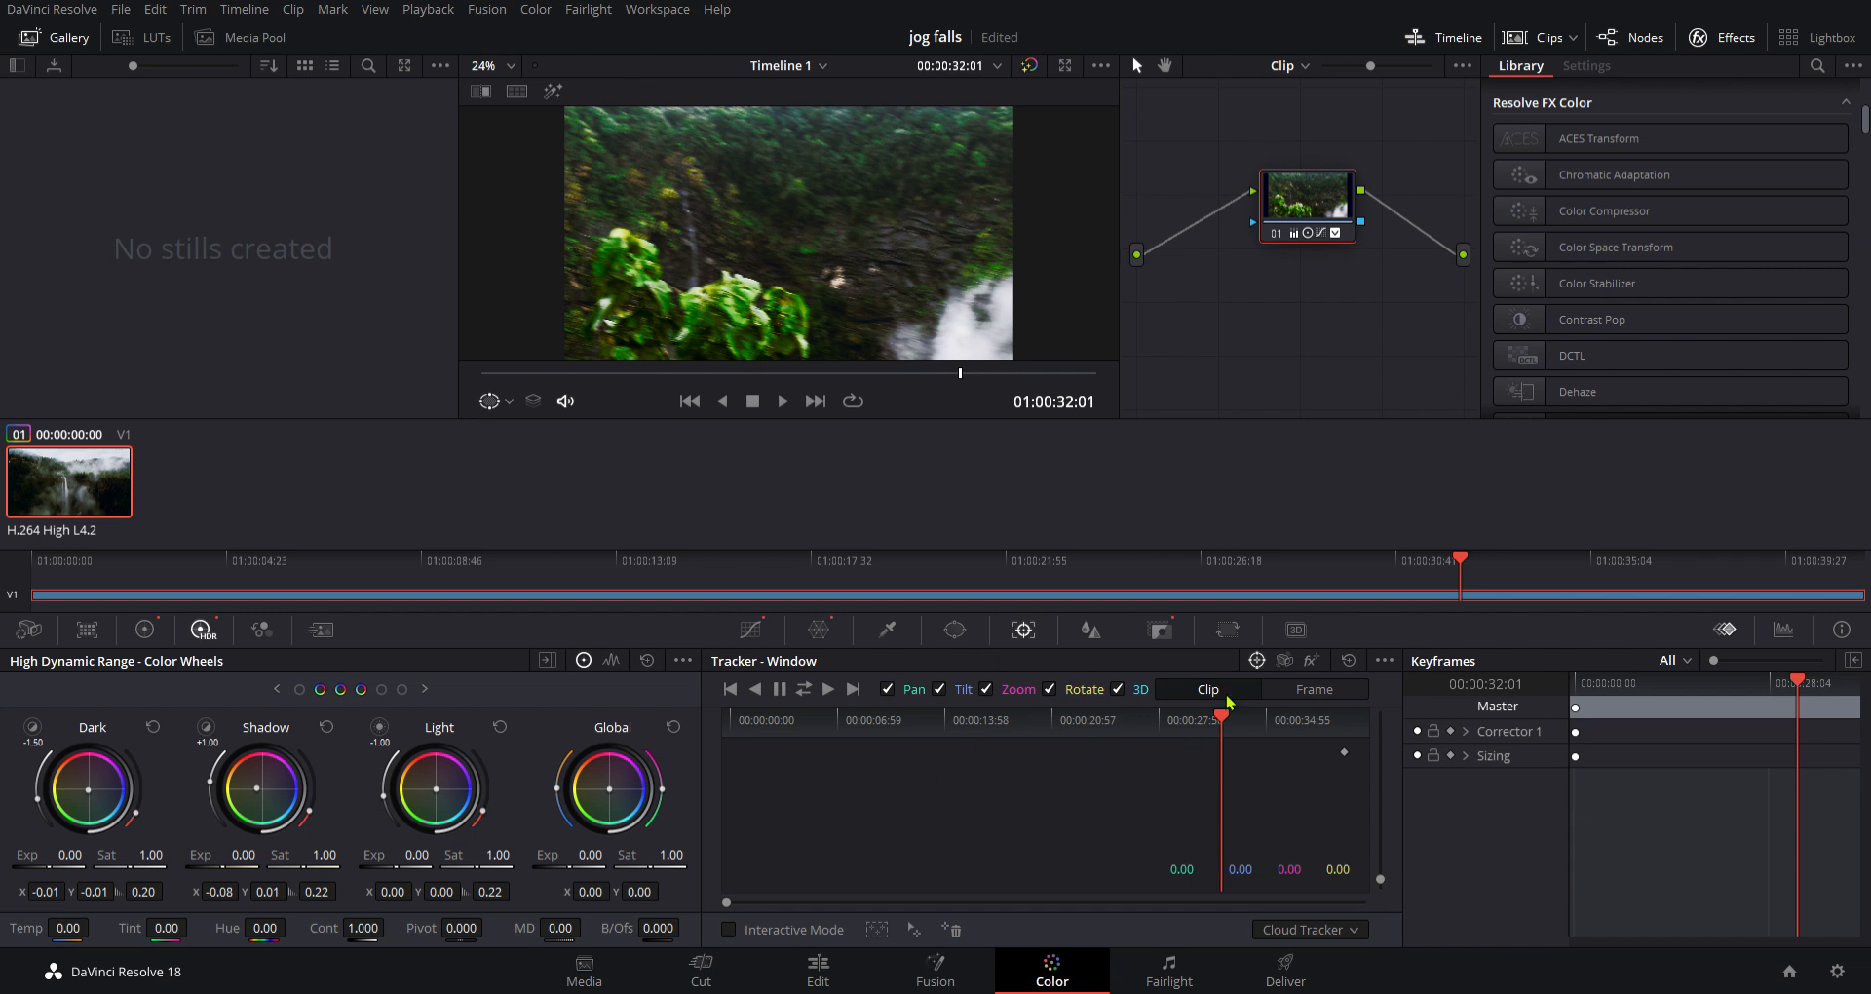
scroll(1608, 293, "down", 3)
scroll(1606, 285, "up", 8)
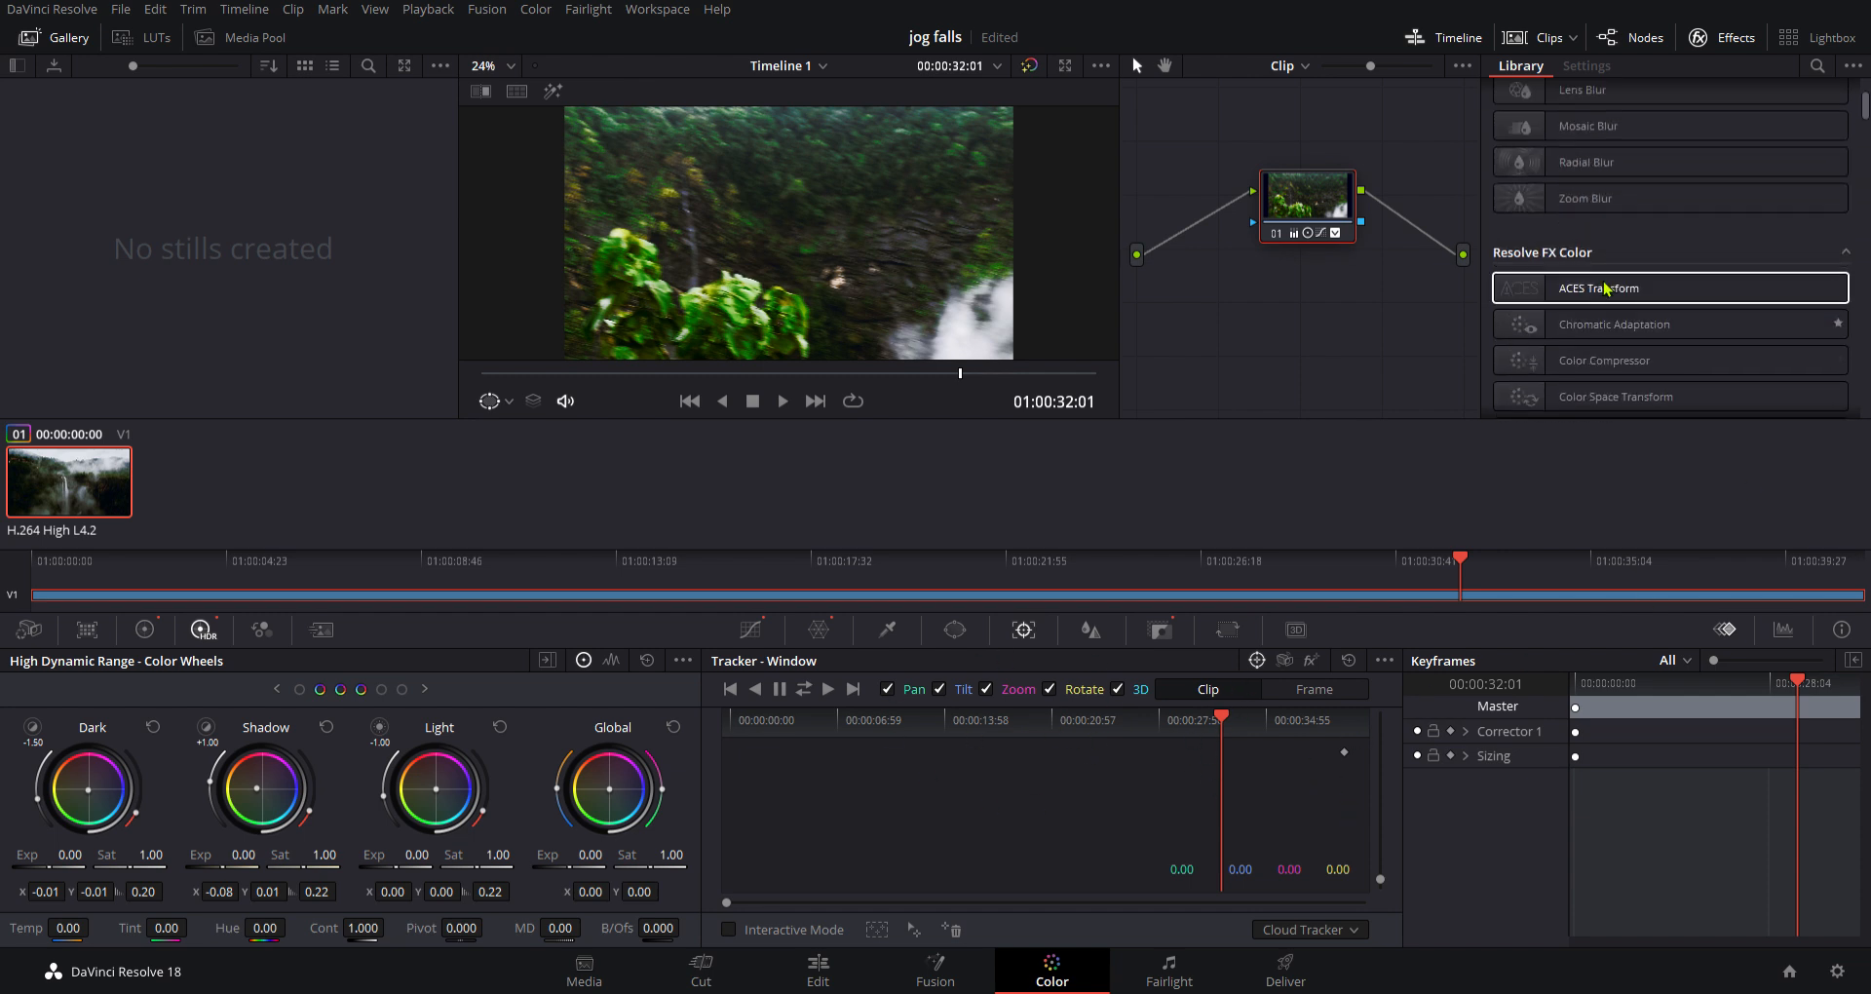
scroll(1607, 286, "down", 10)
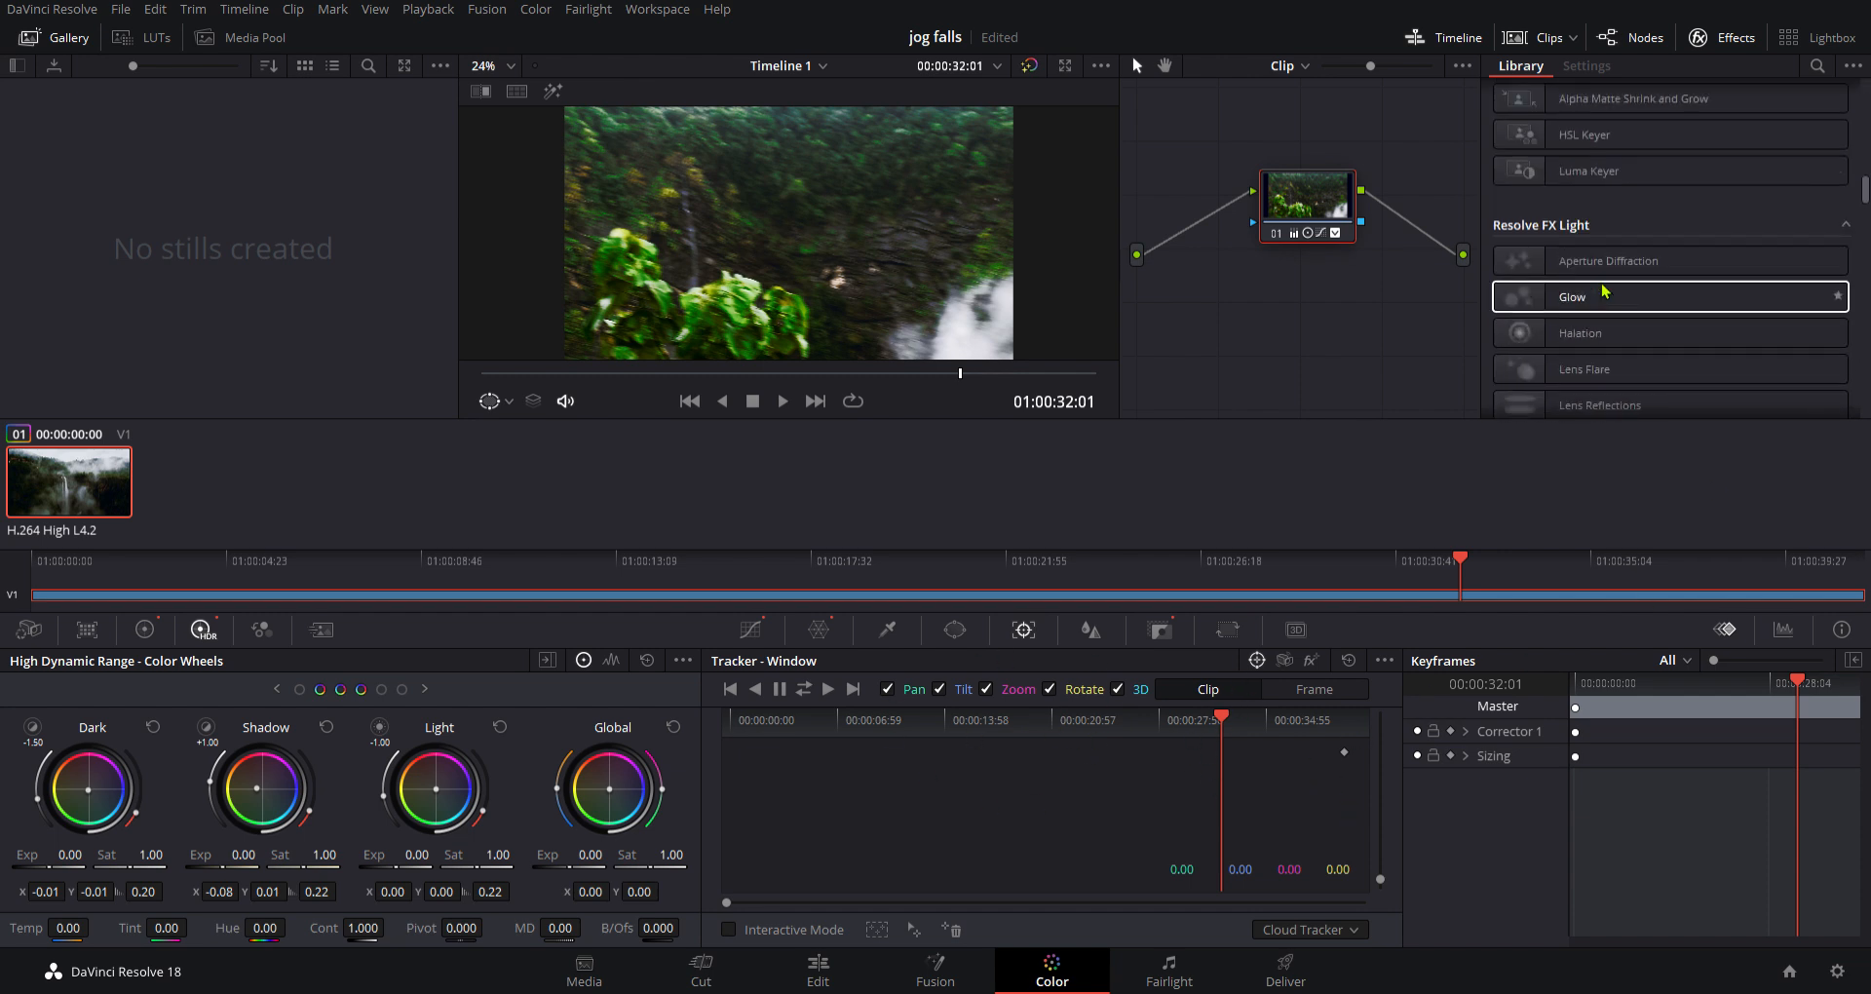
scroll(1607, 288, "down", 5)
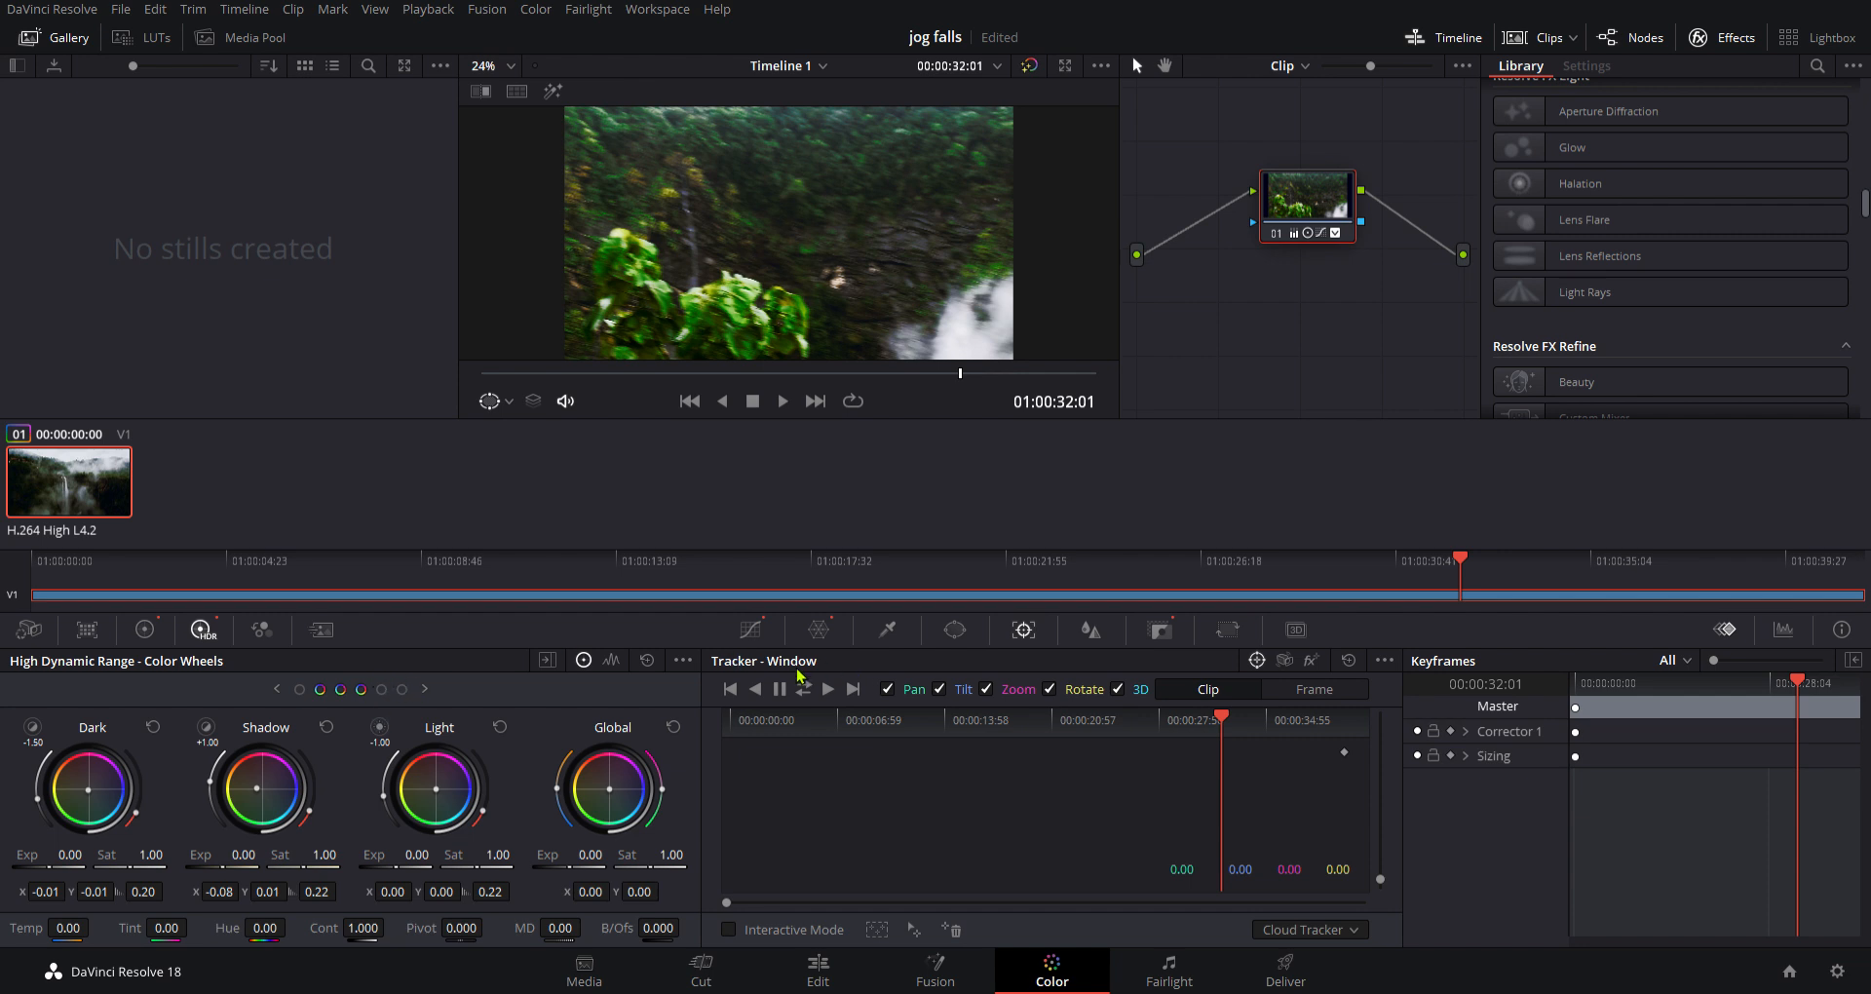
- Display the Color Warper's hue-saturation grid and move the playhead to 01:00:22:01
left_click(819, 630)
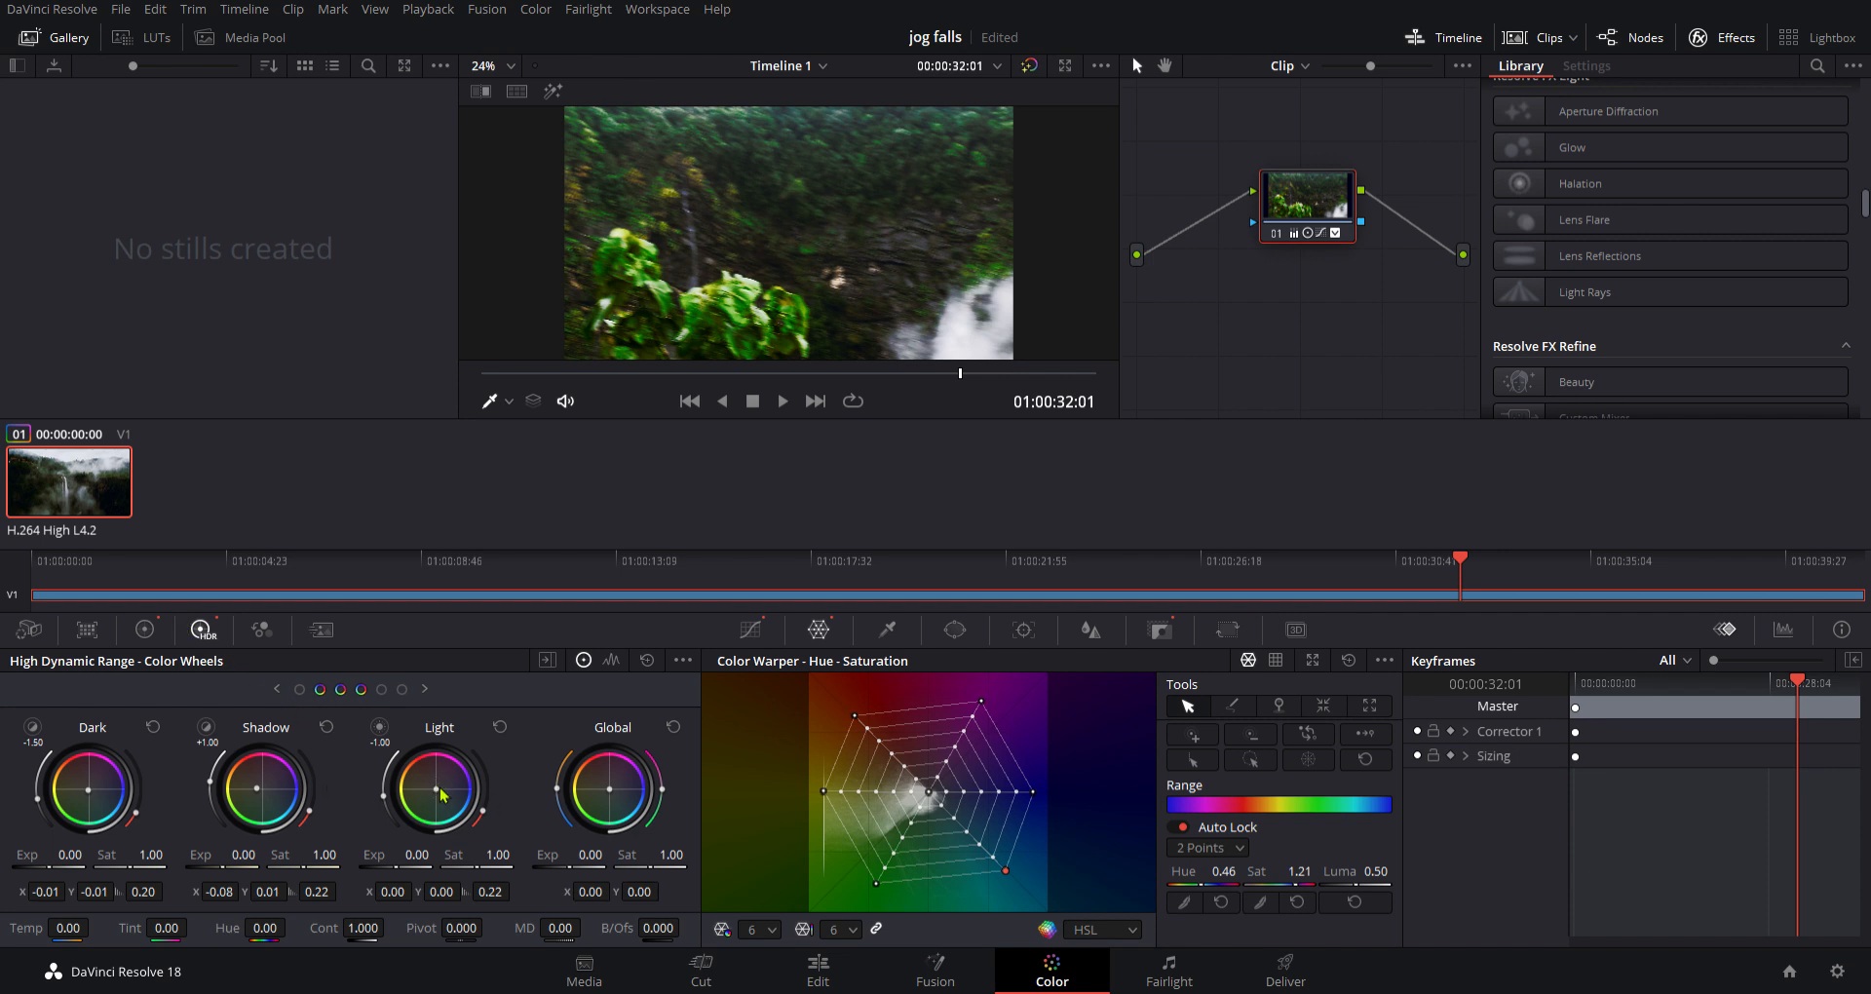
left_click_drag(439, 794, 436, 794)
left_click_drag(852, 383, 810, 383)
left_click_drag(438, 794, 436, 793)
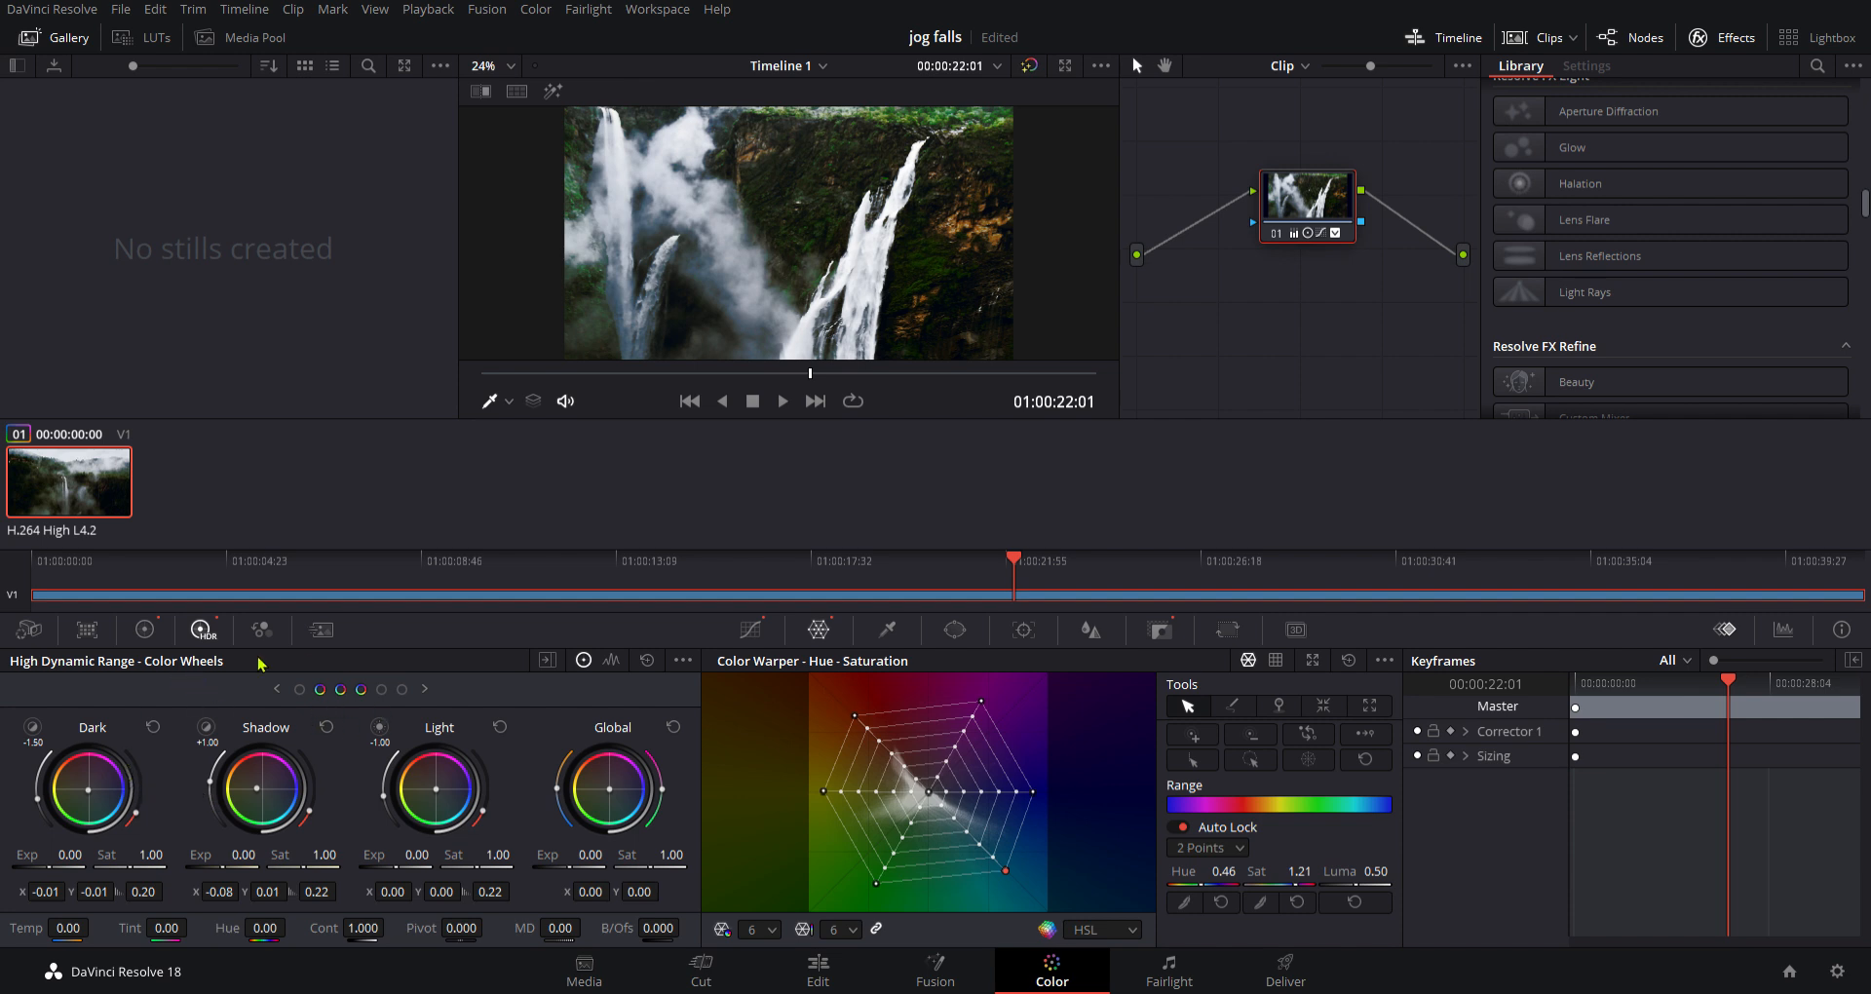
- Remove all four intermediate control points from the custom curve so that it becomes a straight diagonal
left_click(750, 630)
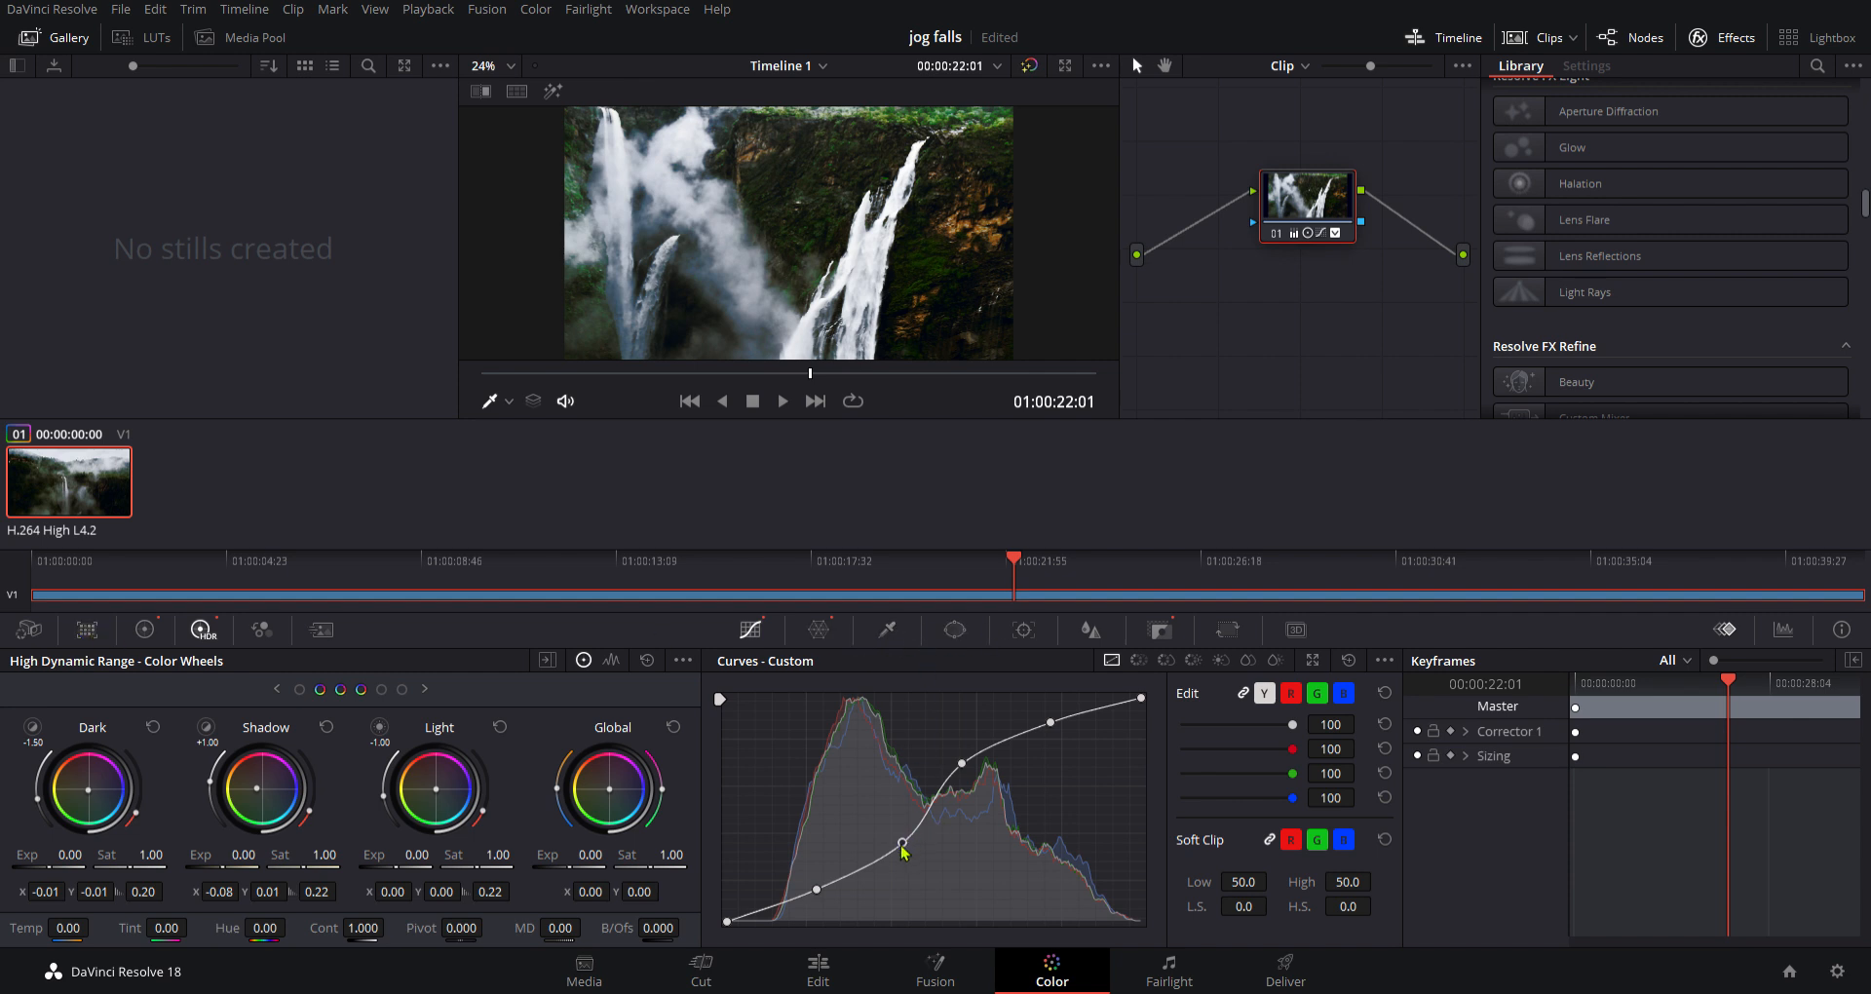
mouse_move(905, 850)
left_mouse_down()
mouse_move(896, 811)
mouse_move(898, 826)
left_mouse_up()
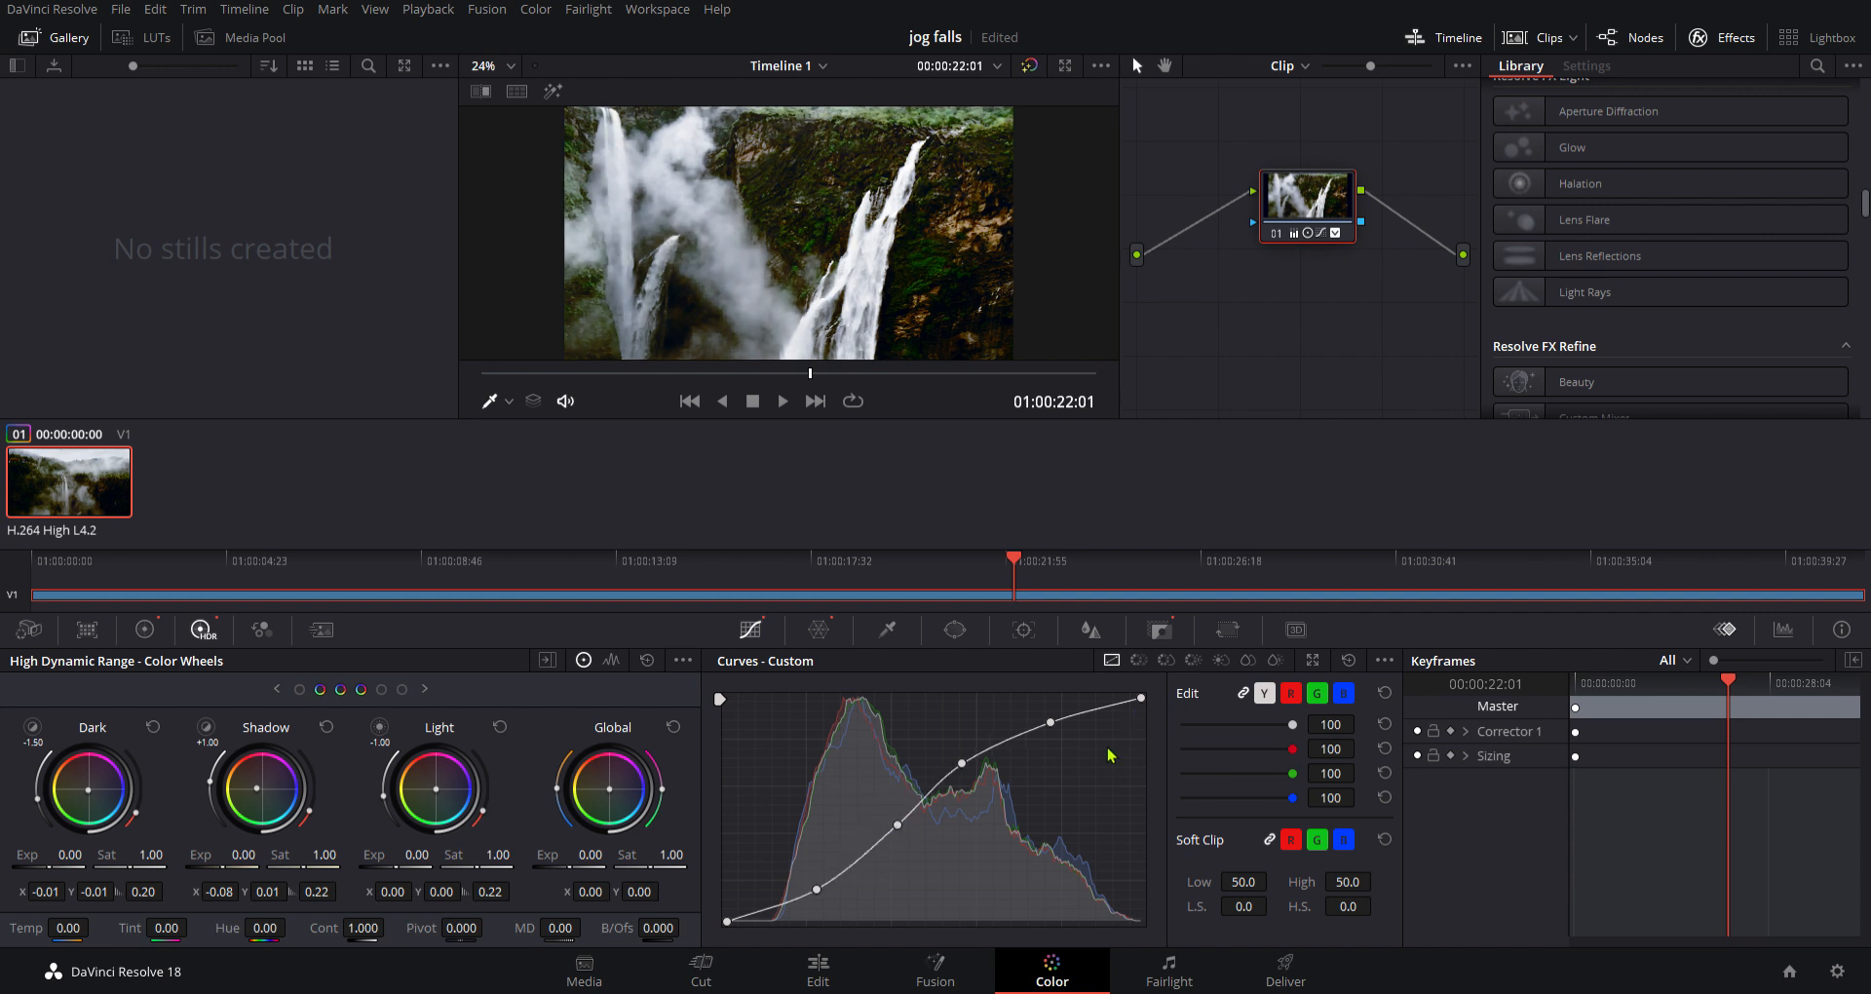
right_click(1051, 724)
right_click(963, 763)
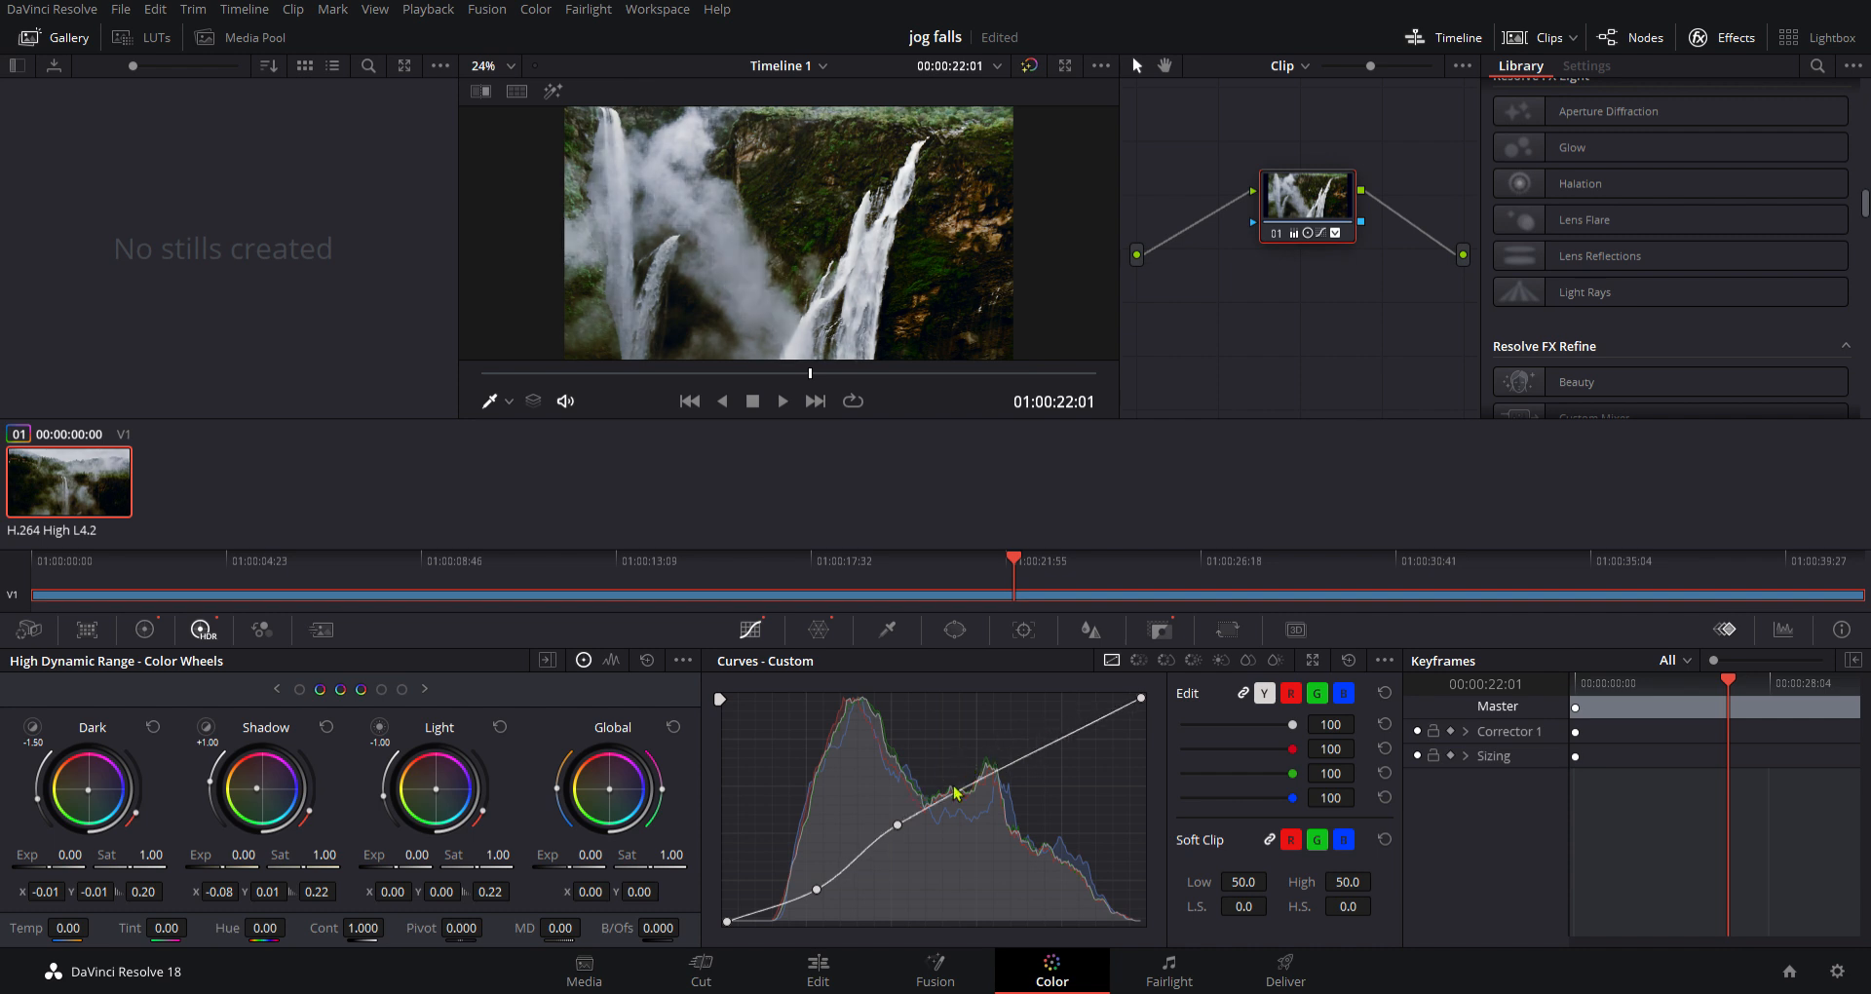
right_click(898, 824)
right_click(817, 892)
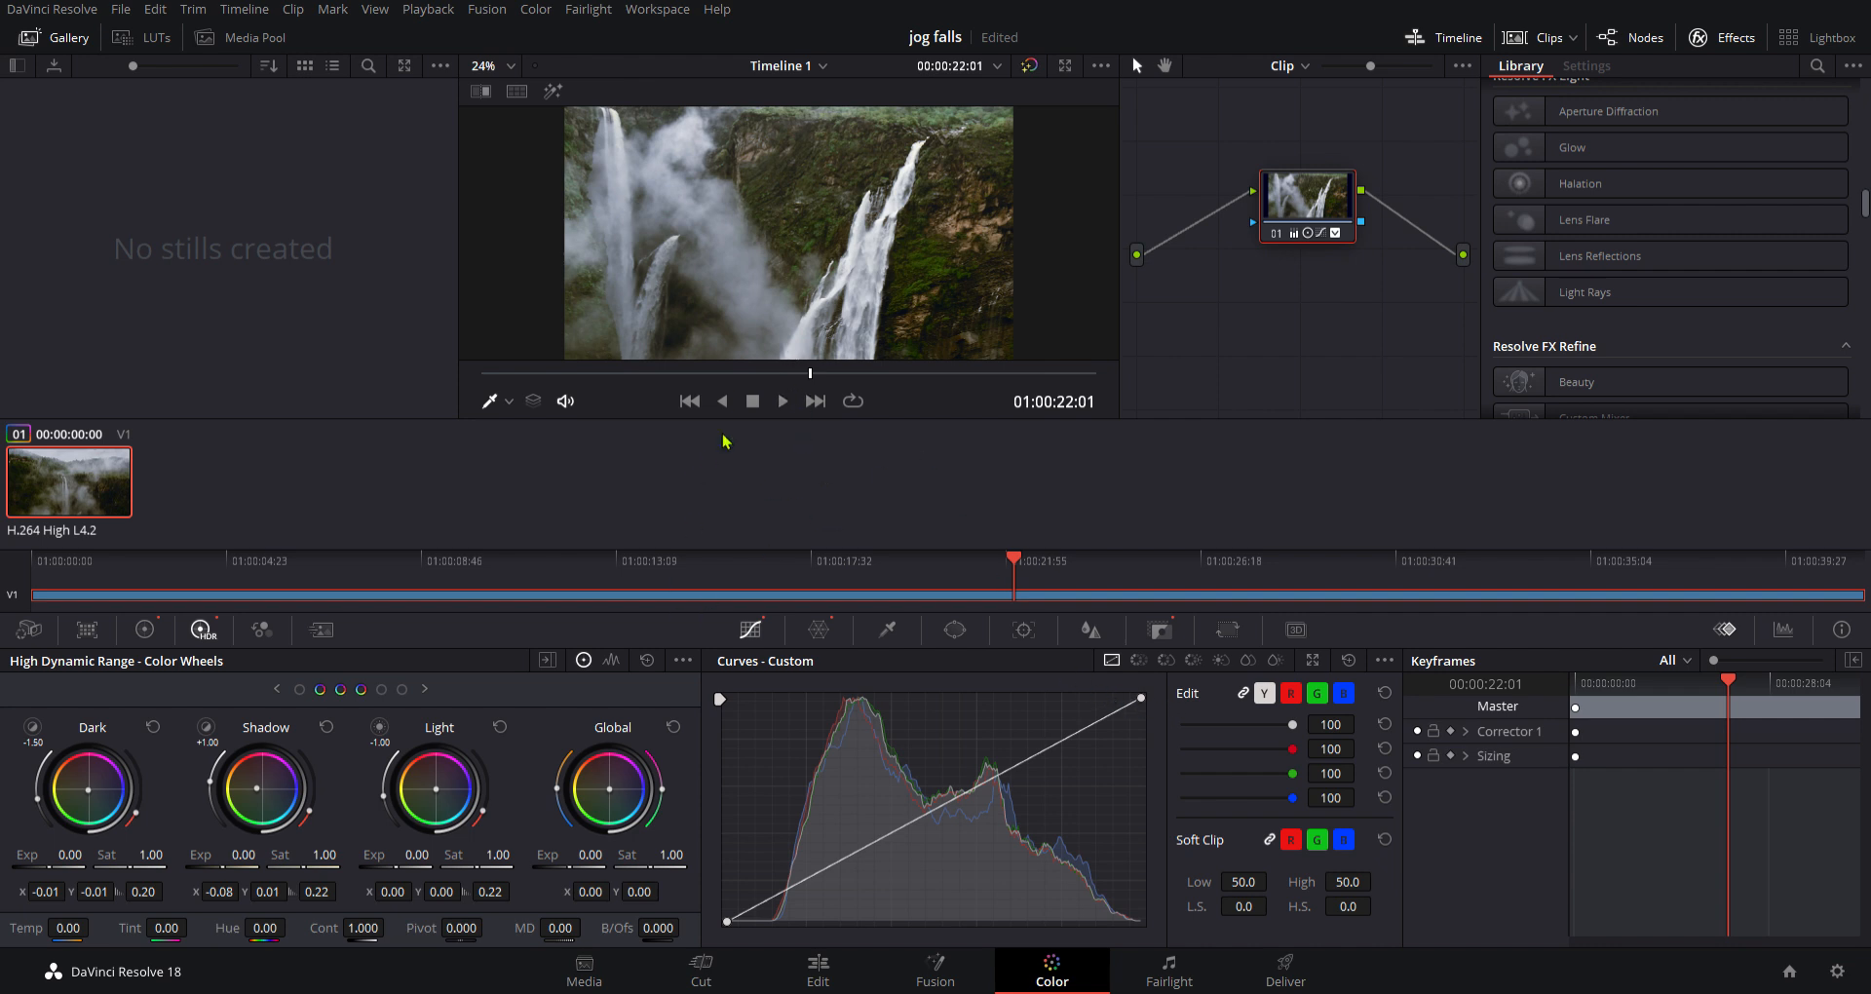
- Reset the color balance of the Shadow and Dark HDR wheels and move the playhead to 01:00:15:54
mouse_move(809, 373)
left_mouse_down()
mouse_move(694, 374)
mouse_move(802, 369)
left_mouse_up()
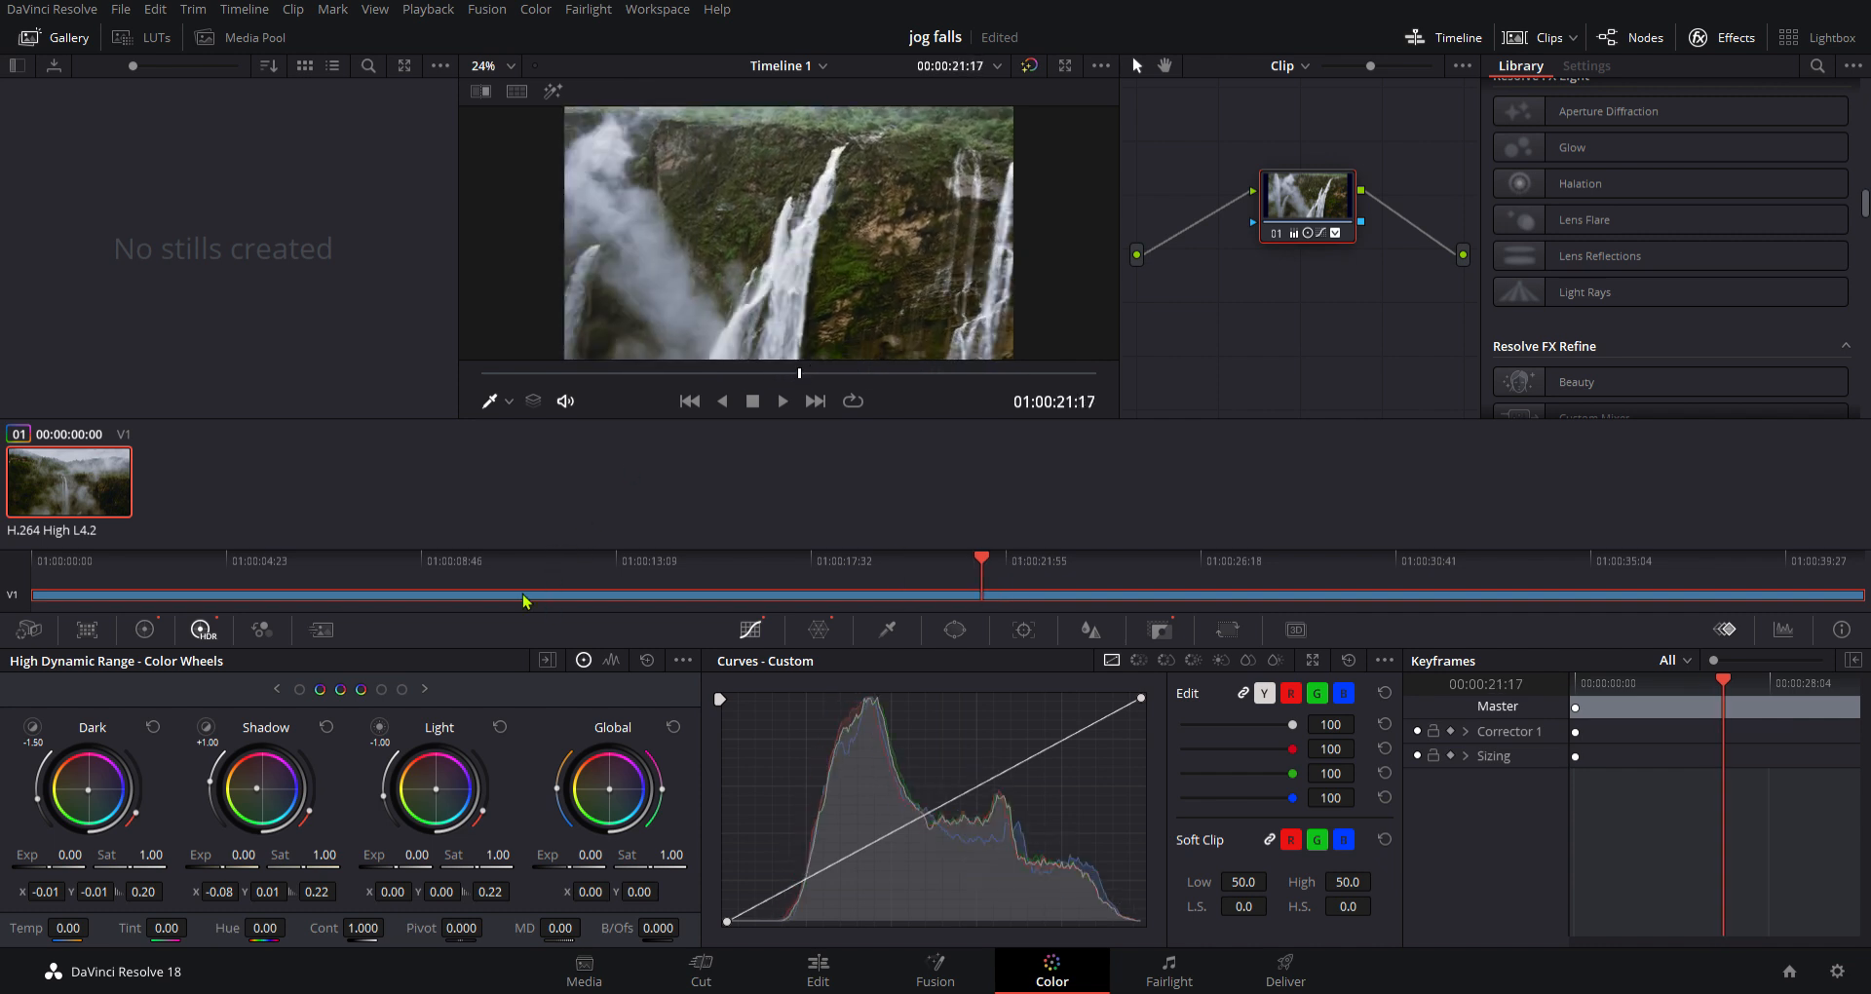
left_click(327, 726)
left_click(153, 727)
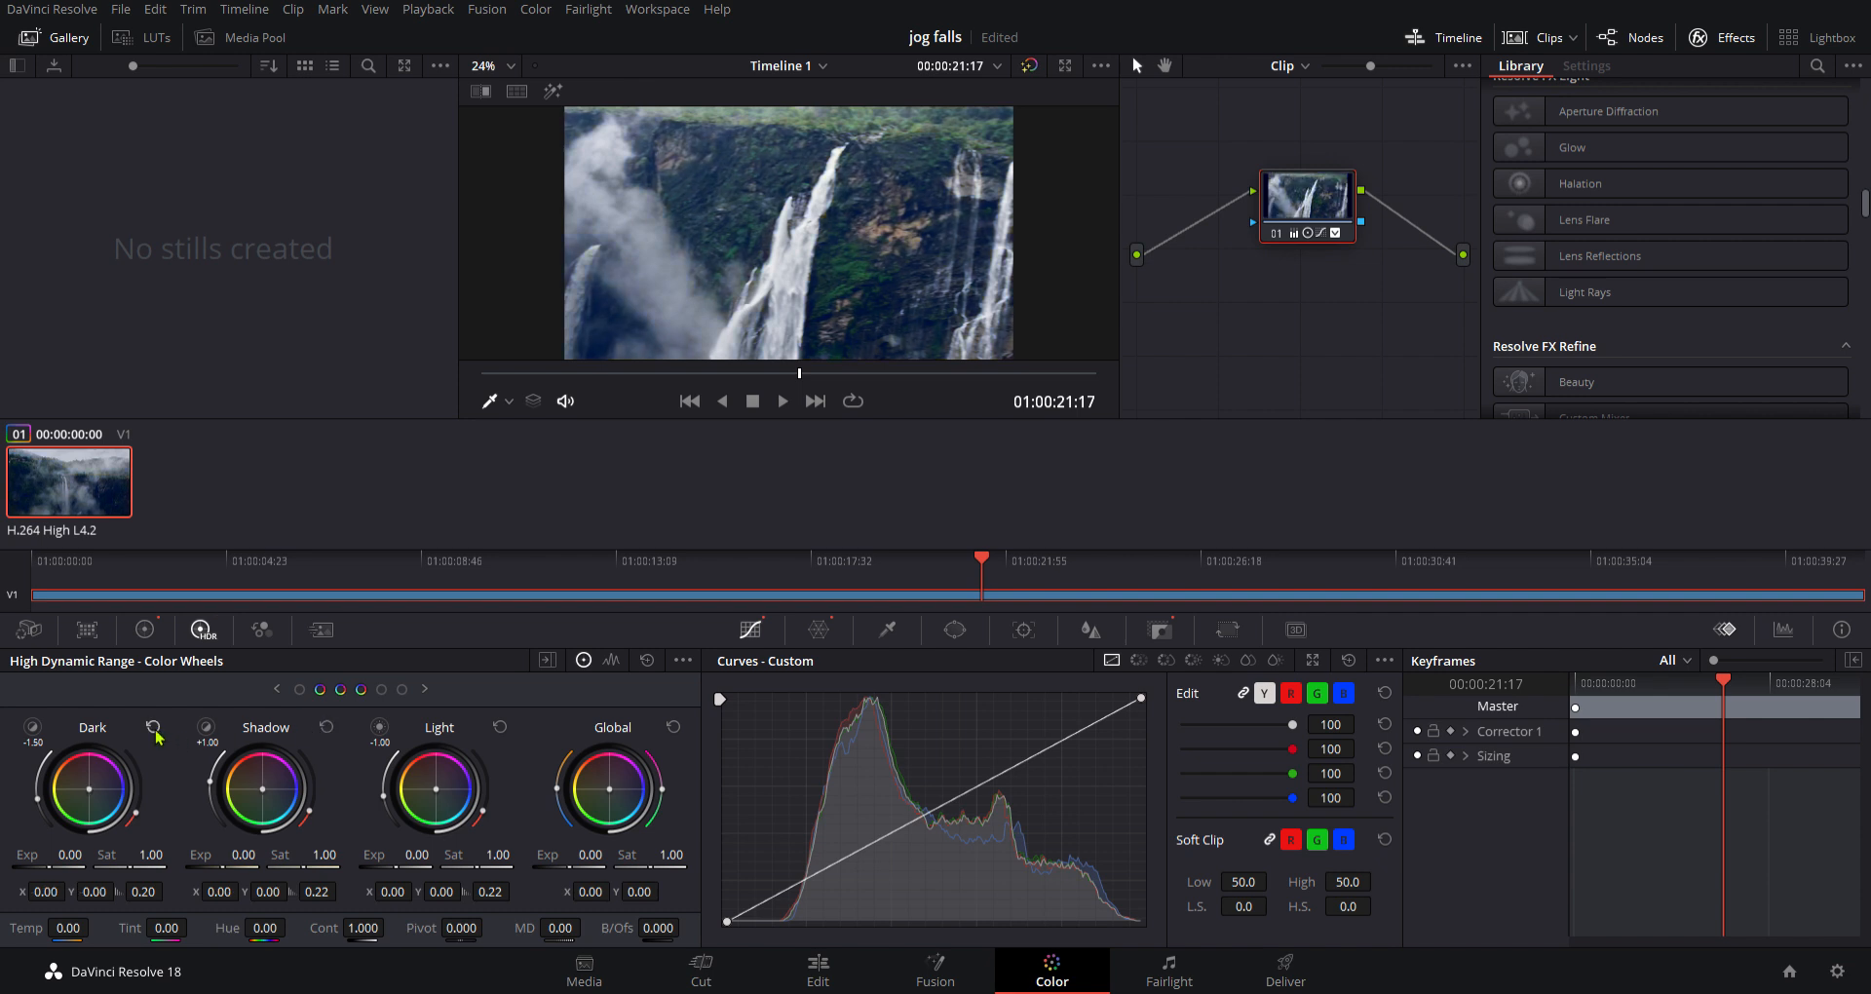
left_click(721, 376)
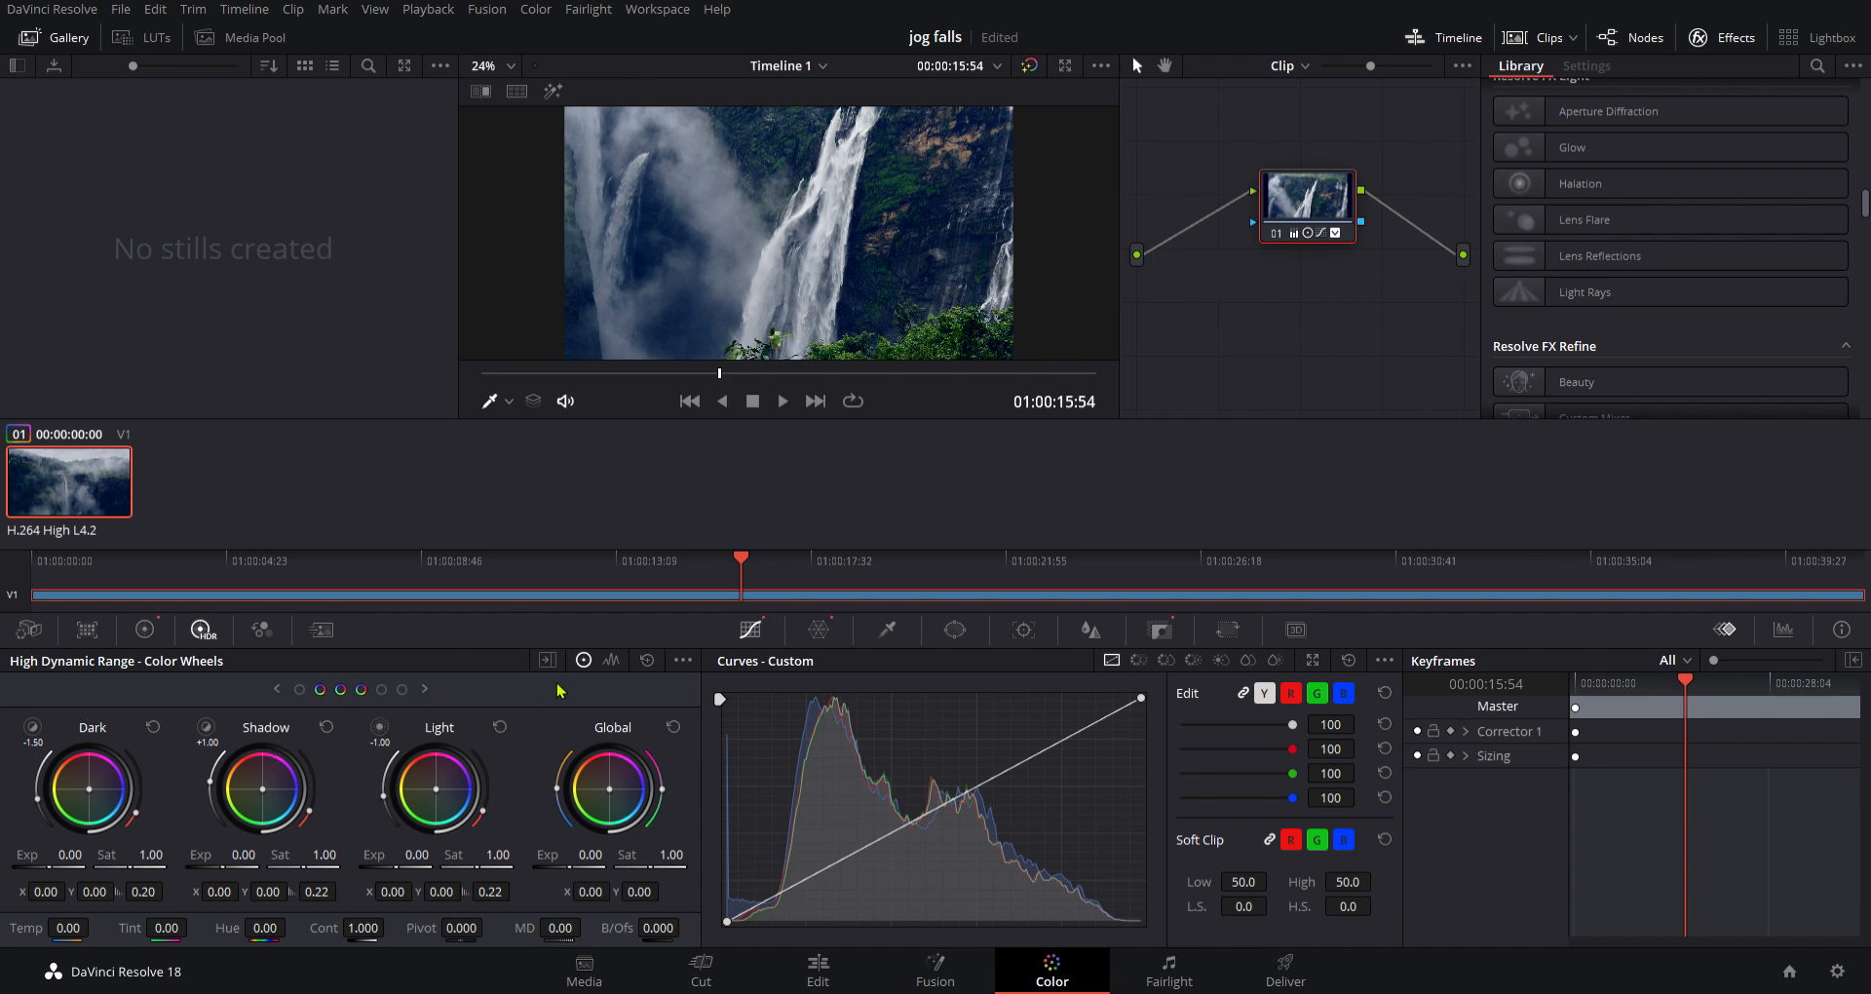
- Set the blue Lift level to 0.01 in the primaries color bars
left_click(146, 630)
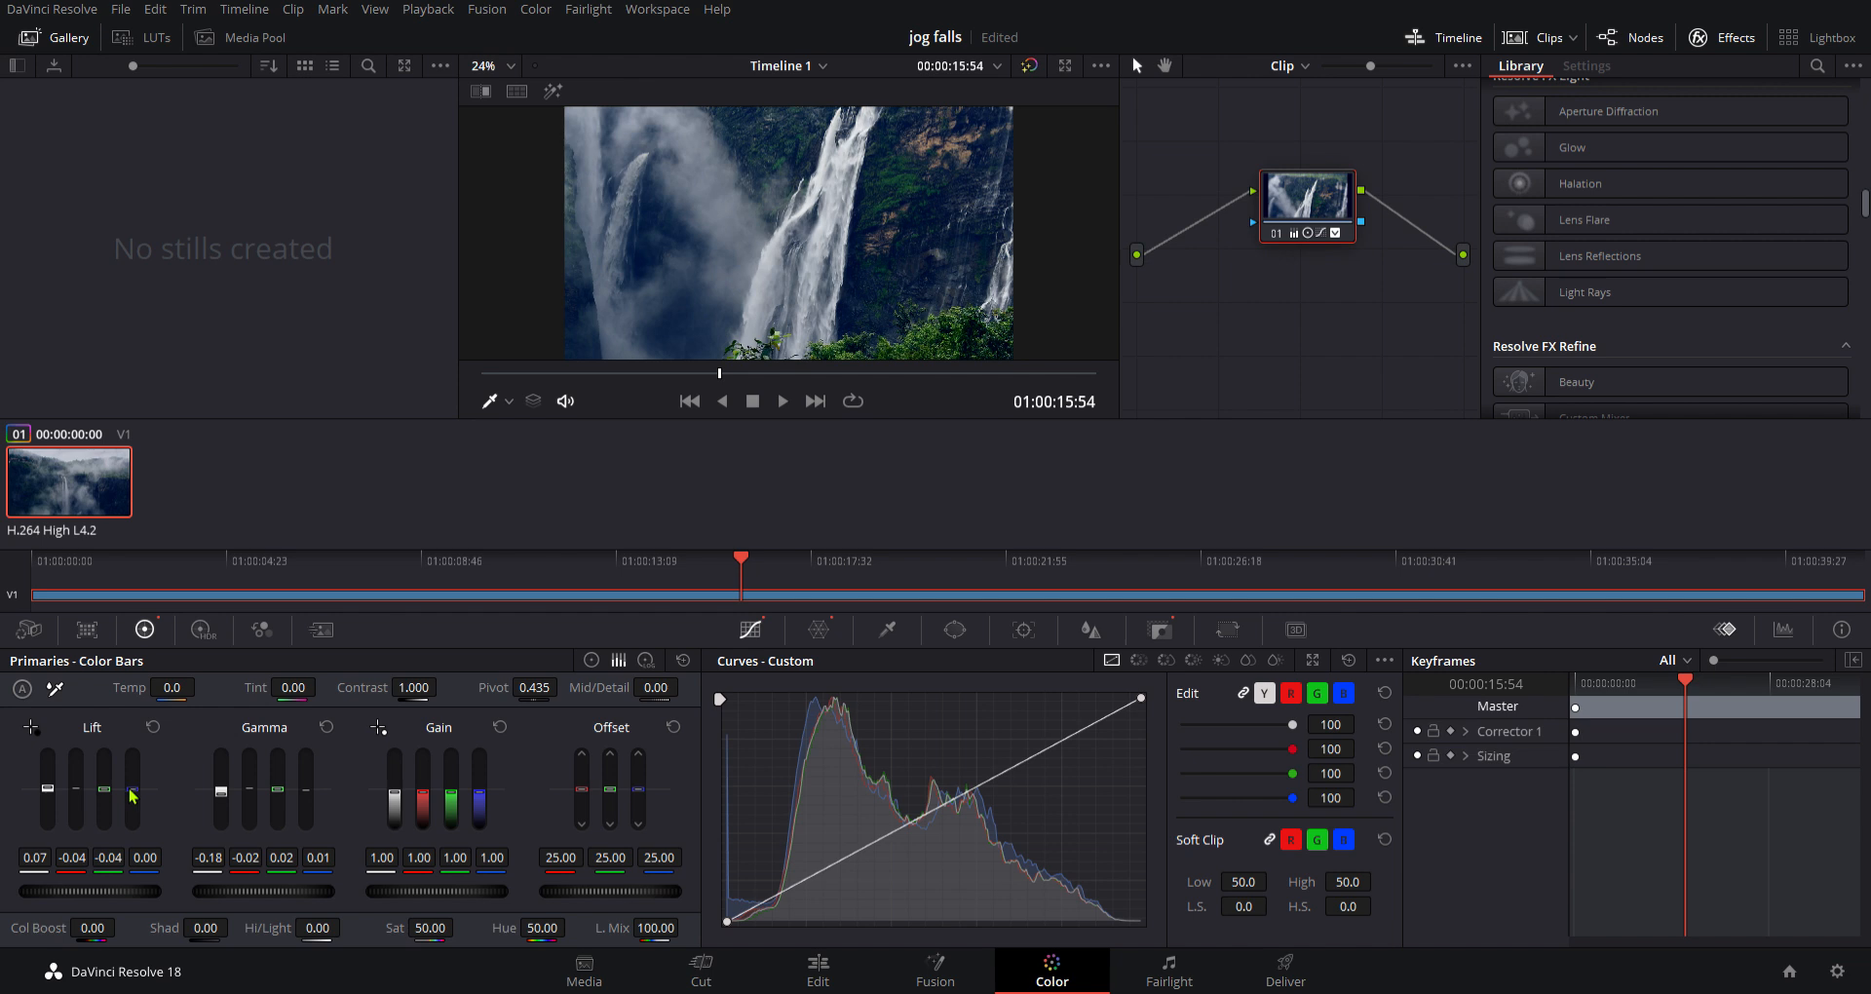
left_click_drag(133, 796, 132, 794)
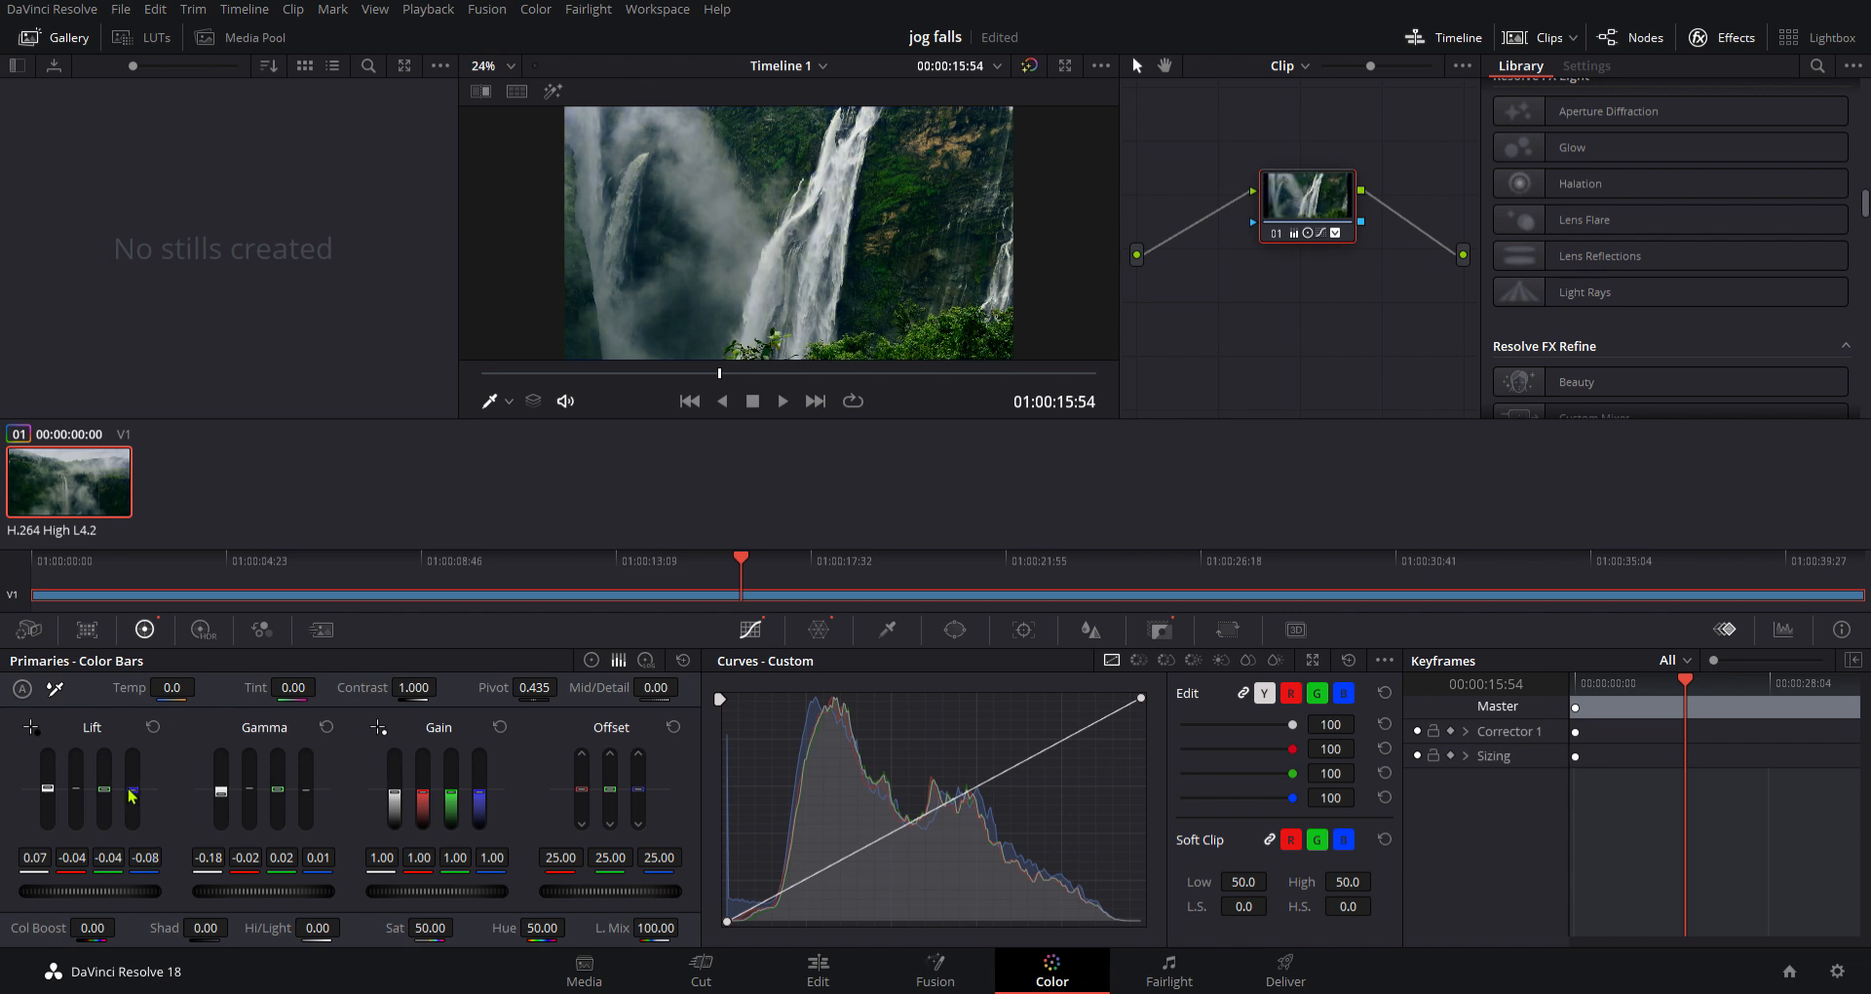
left_click_drag(129, 793, 128, 791)
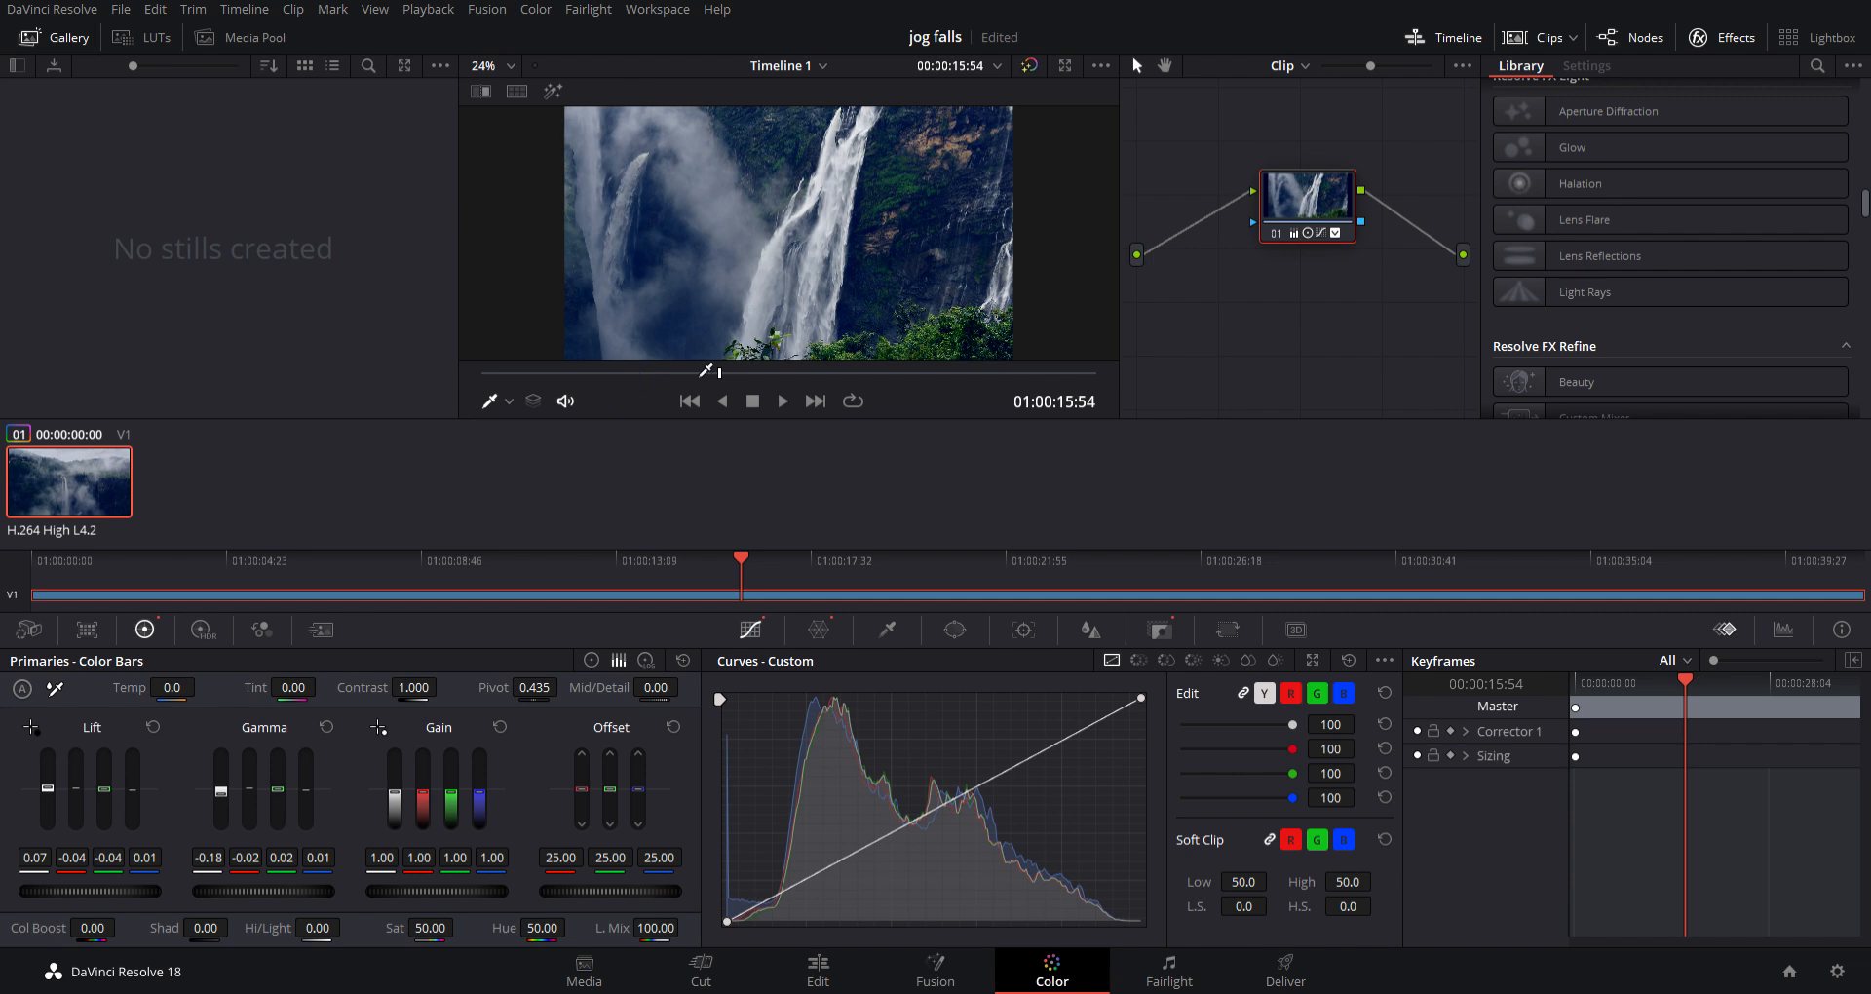
- Set the blue Offset level to 24.40 at 01:00:13:16 and move the playhead to 01:00:18:49
left_click_drag(708, 376, 680, 375)
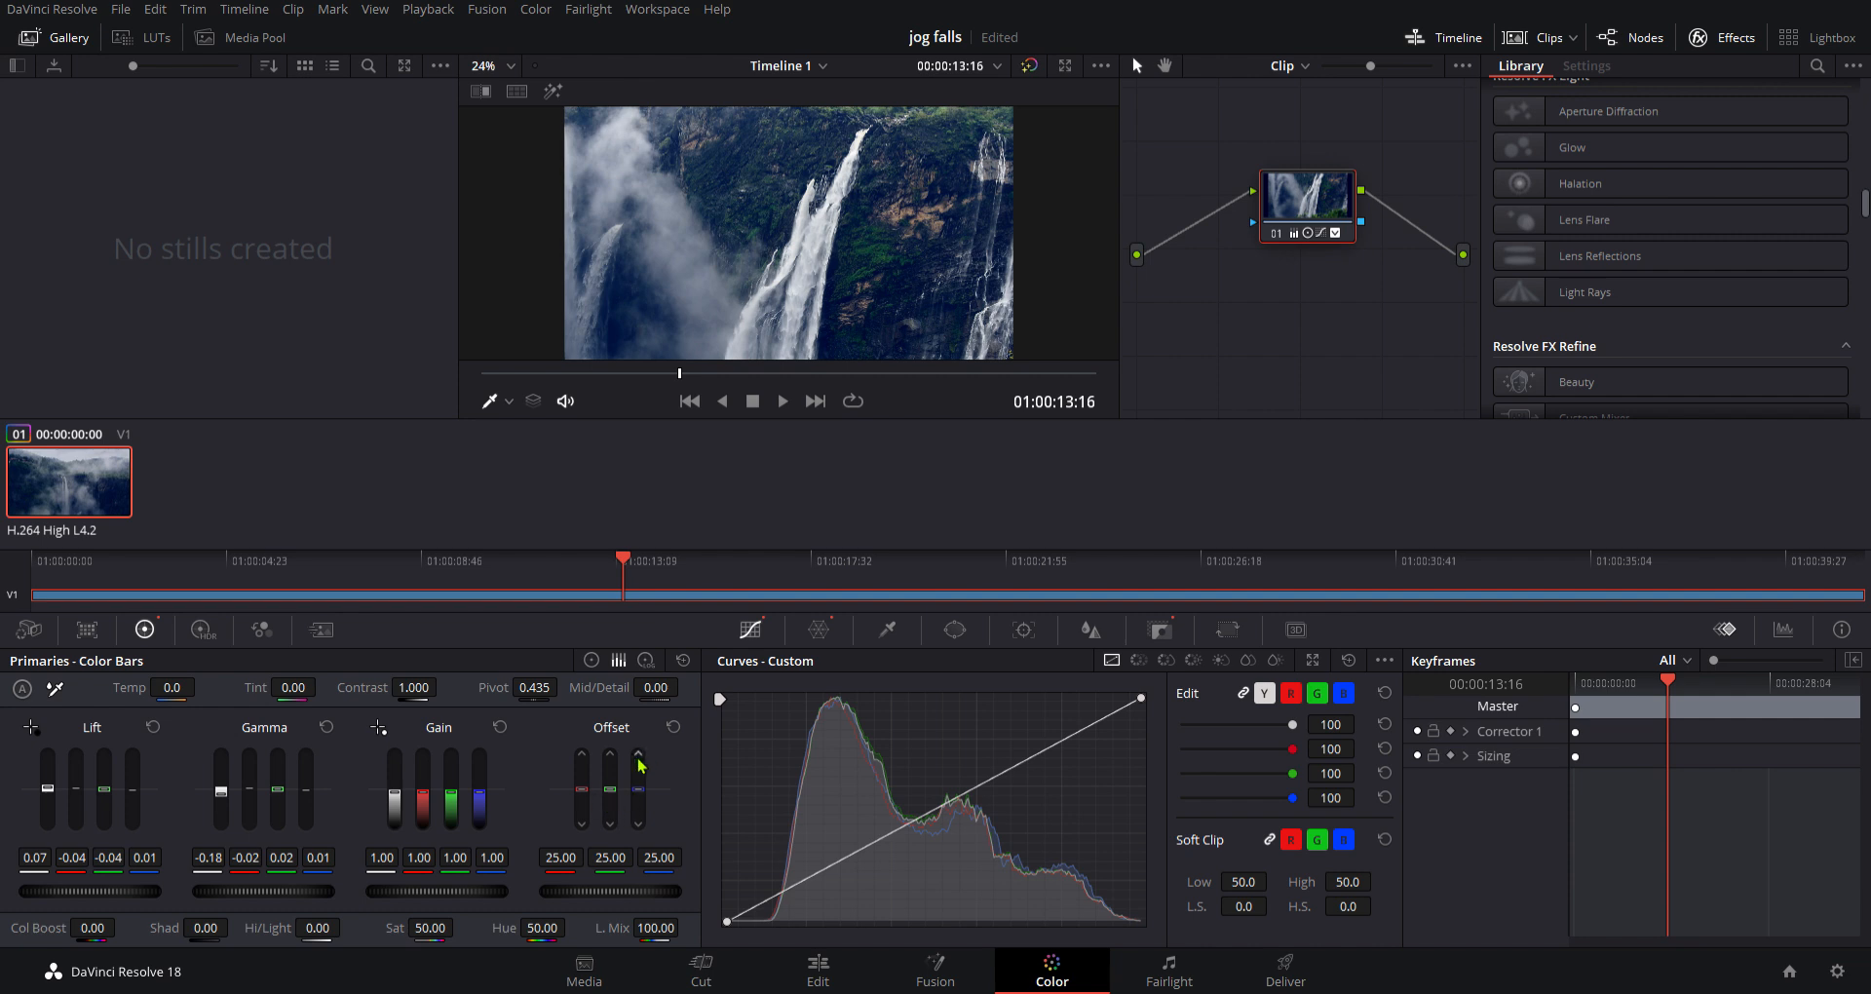
left_click_drag(638, 795, 638, 793)
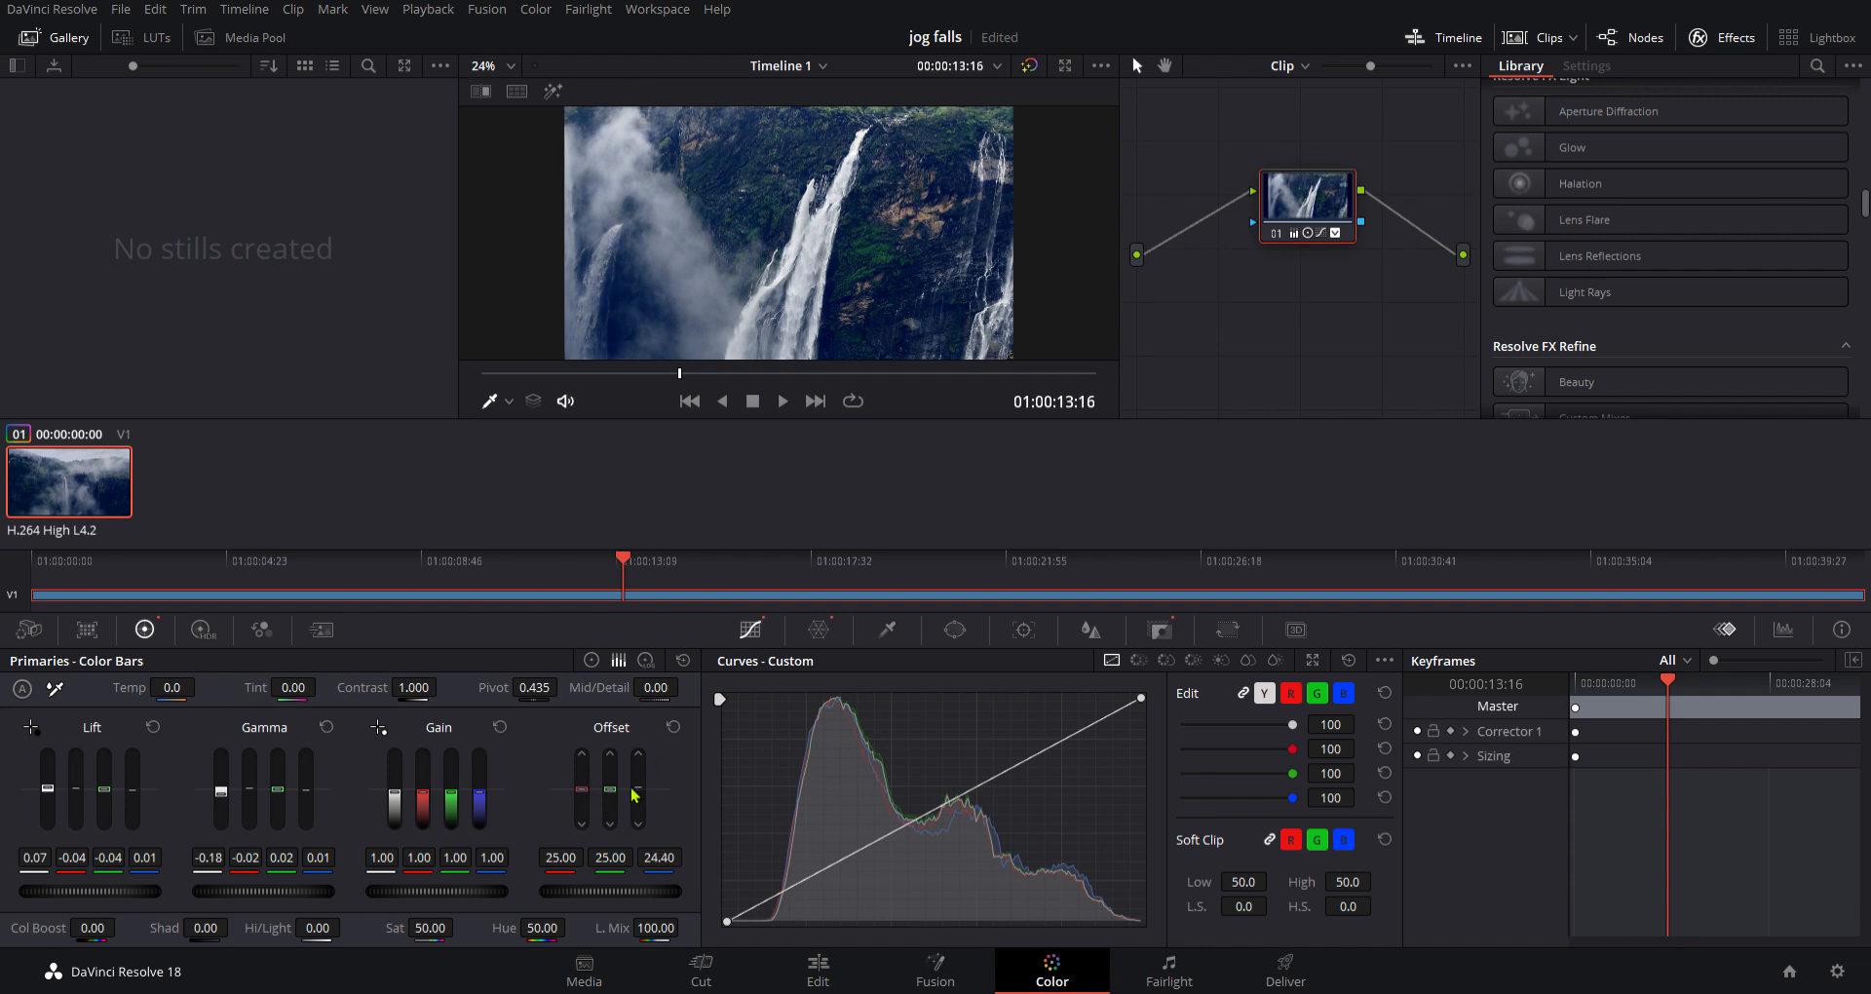
left_click(763, 375)
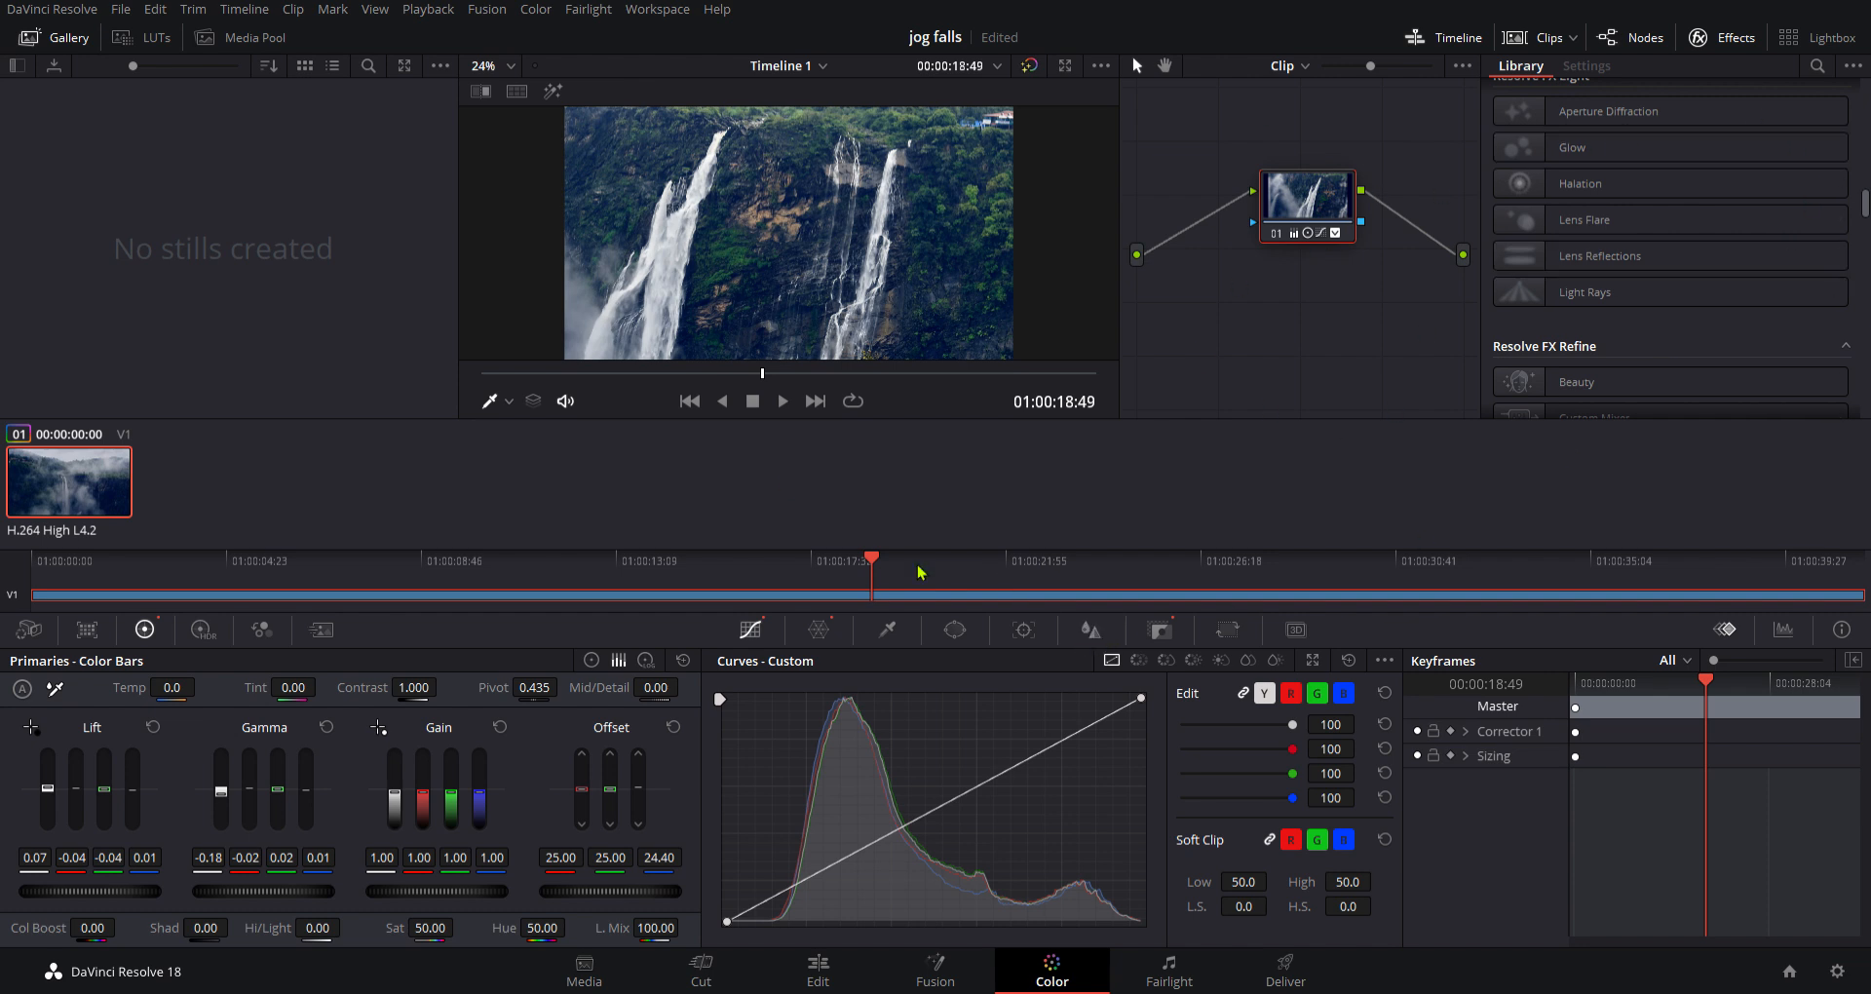
- Look at the Color Match palette and return to the primaries color bars
left_click(35, 634)
left_click(82, 631)
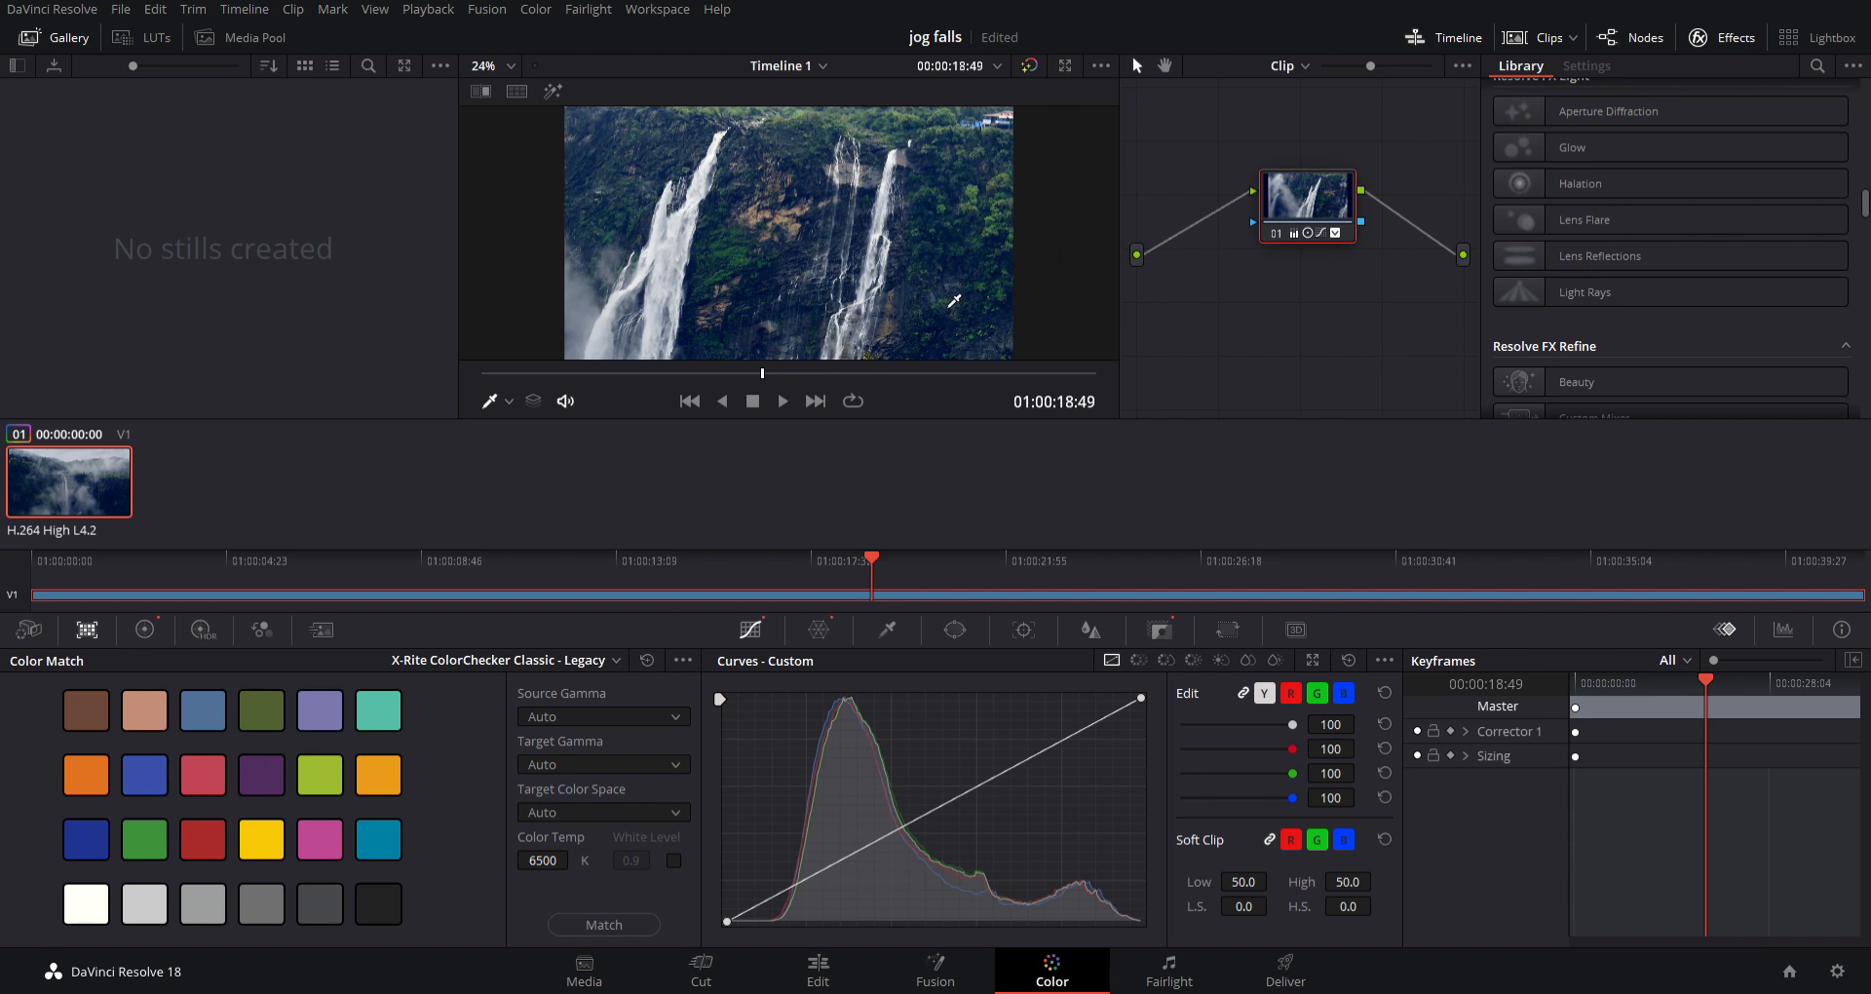
left_click(144, 631)
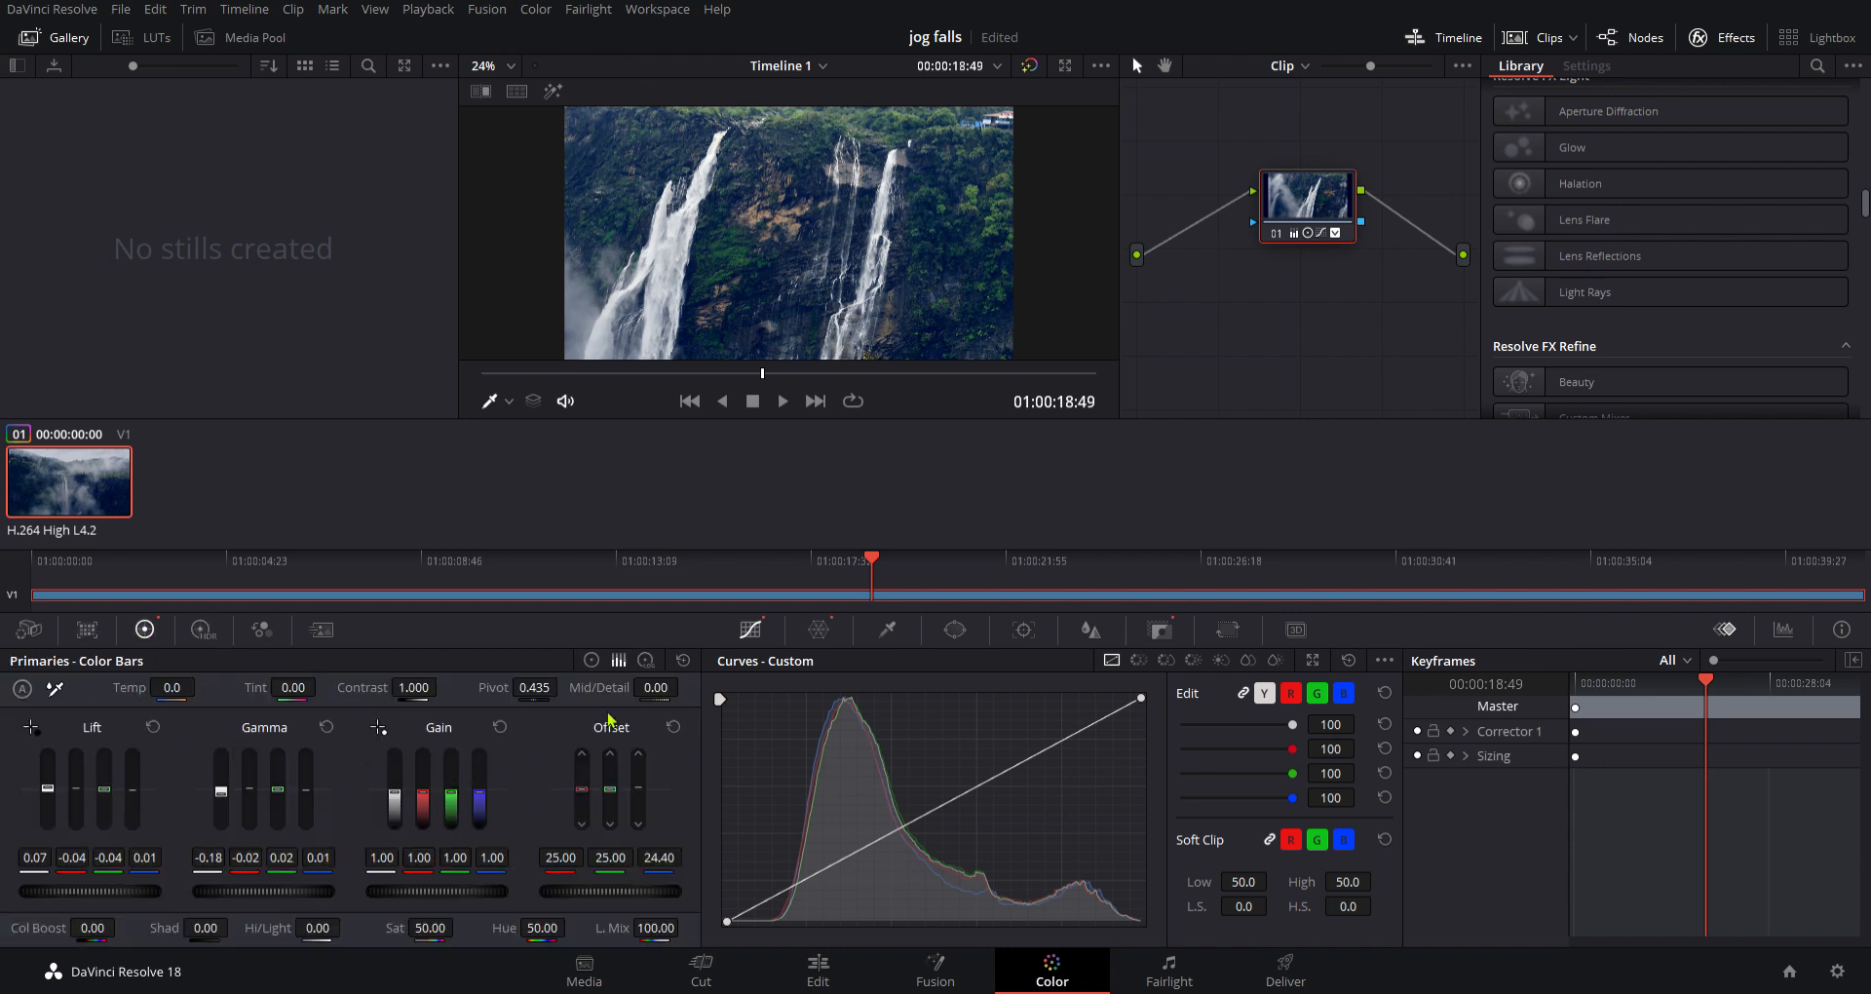
- Shift the Color Warper's outer magenta point to hue 0.21 and saturation 1.24, and save the project
left_click(819, 631)
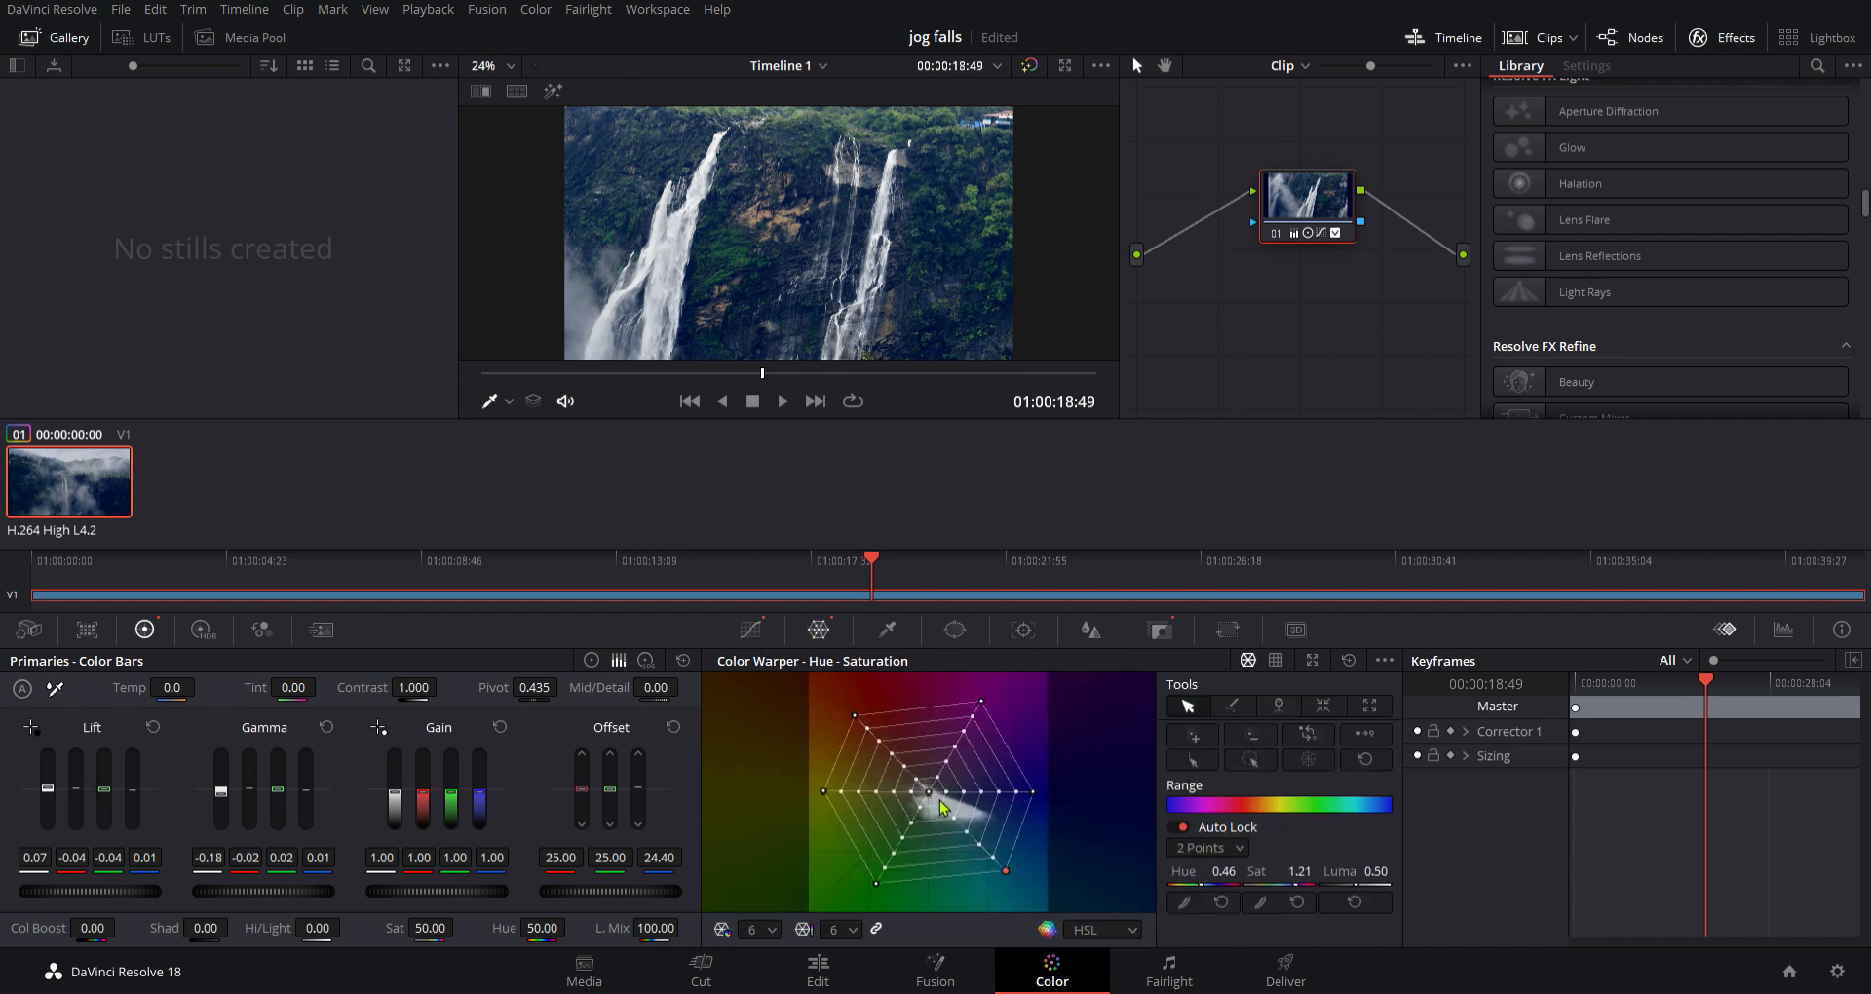
left_click(981, 701)
mouse_move(983, 703)
left_mouse_down()
mouse_move(1008, 717)
mouse_move(950, 775)
mouse_move(1038, 709)
mouse_move(1013, 721)
left_mouse_up()
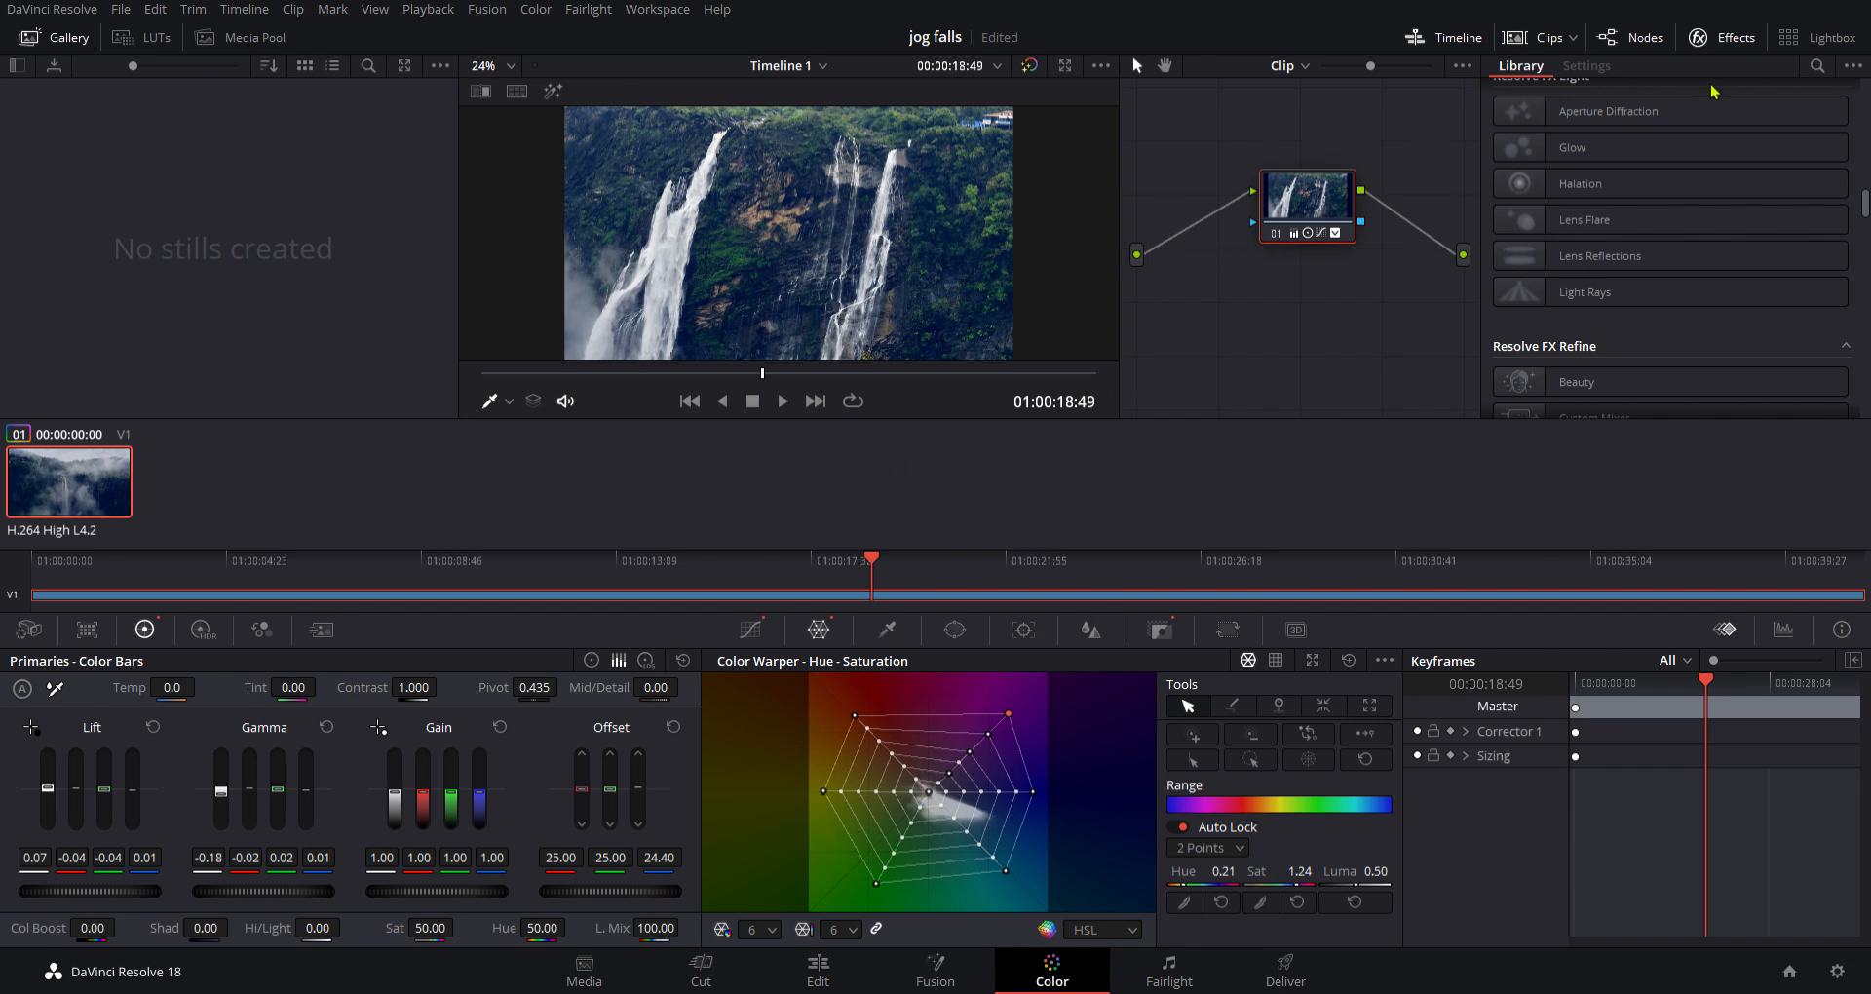
key("ctrl+s")
- Look through the Media, Cut and Edit pages of the project
left_click(612, 980)
left_click(726, 978)
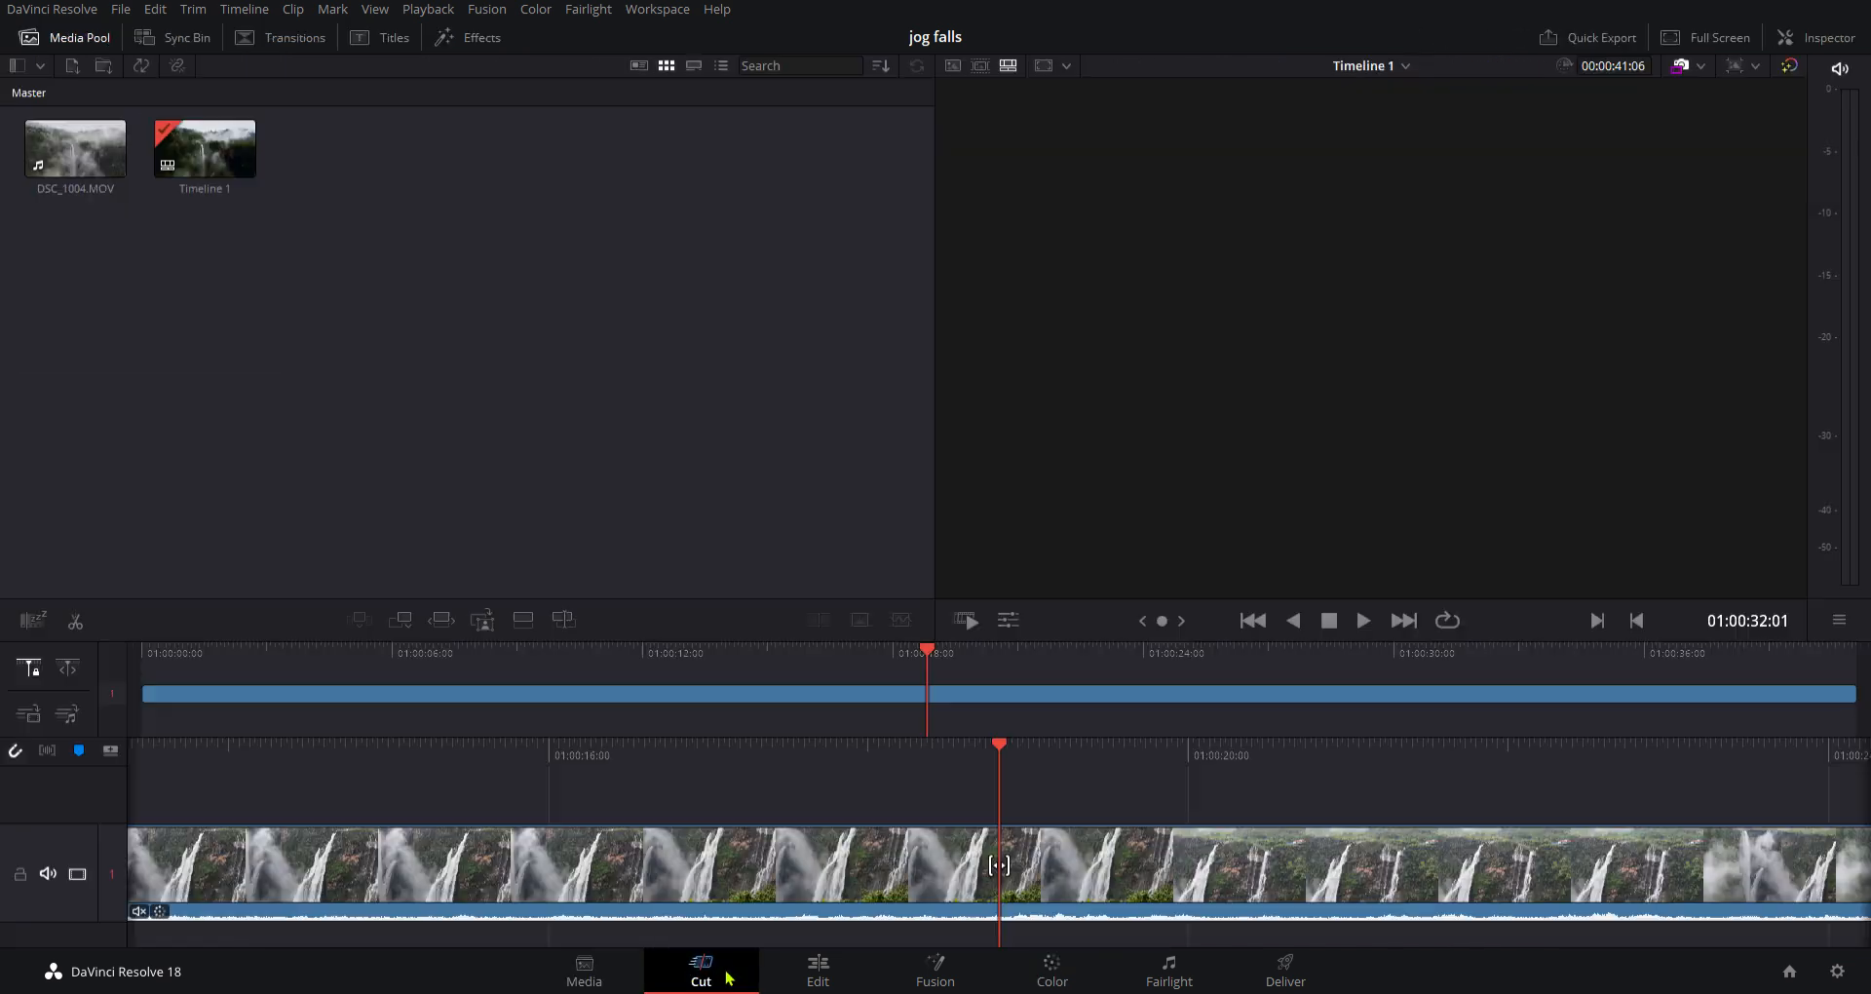
left_click(821, 968)
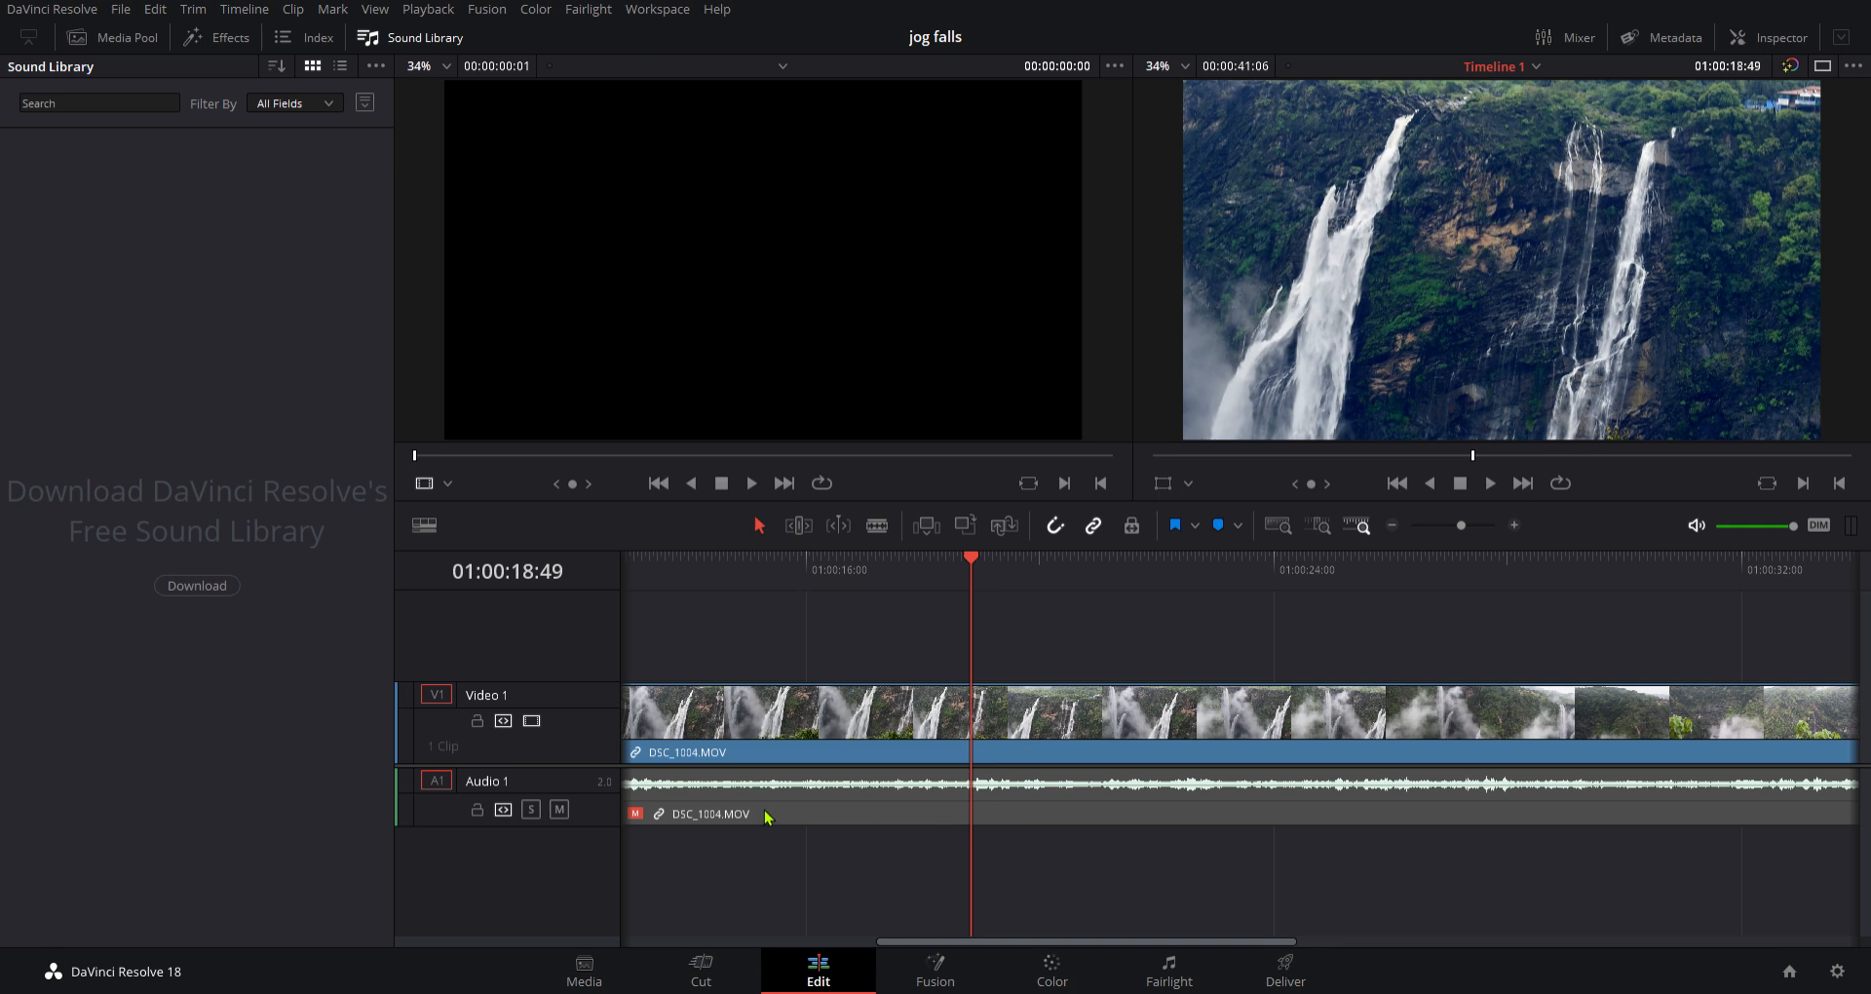
- Add a Duplicate node after MediaOut1 in the Fusion page and offset its center to about X 0.63, Y 0.46
left_click(921, 968)
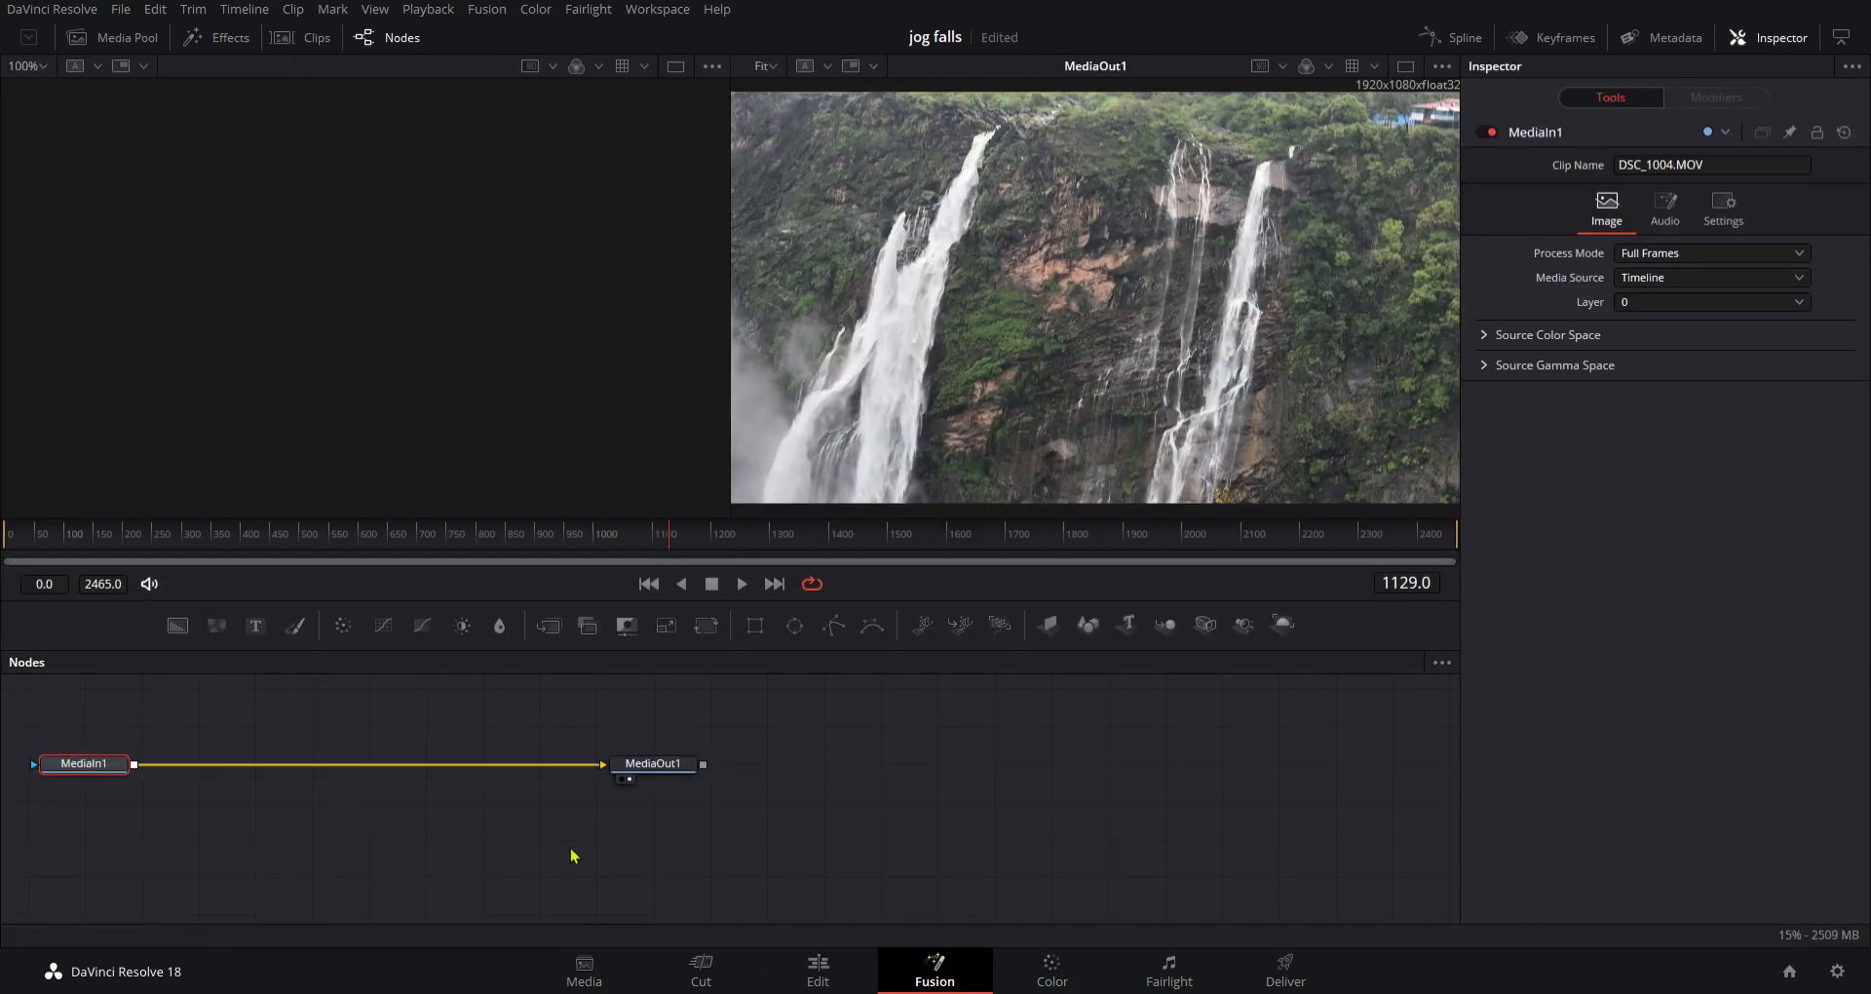
left_click_drag(651, 765, 367, 761)
left_click(378, 826)
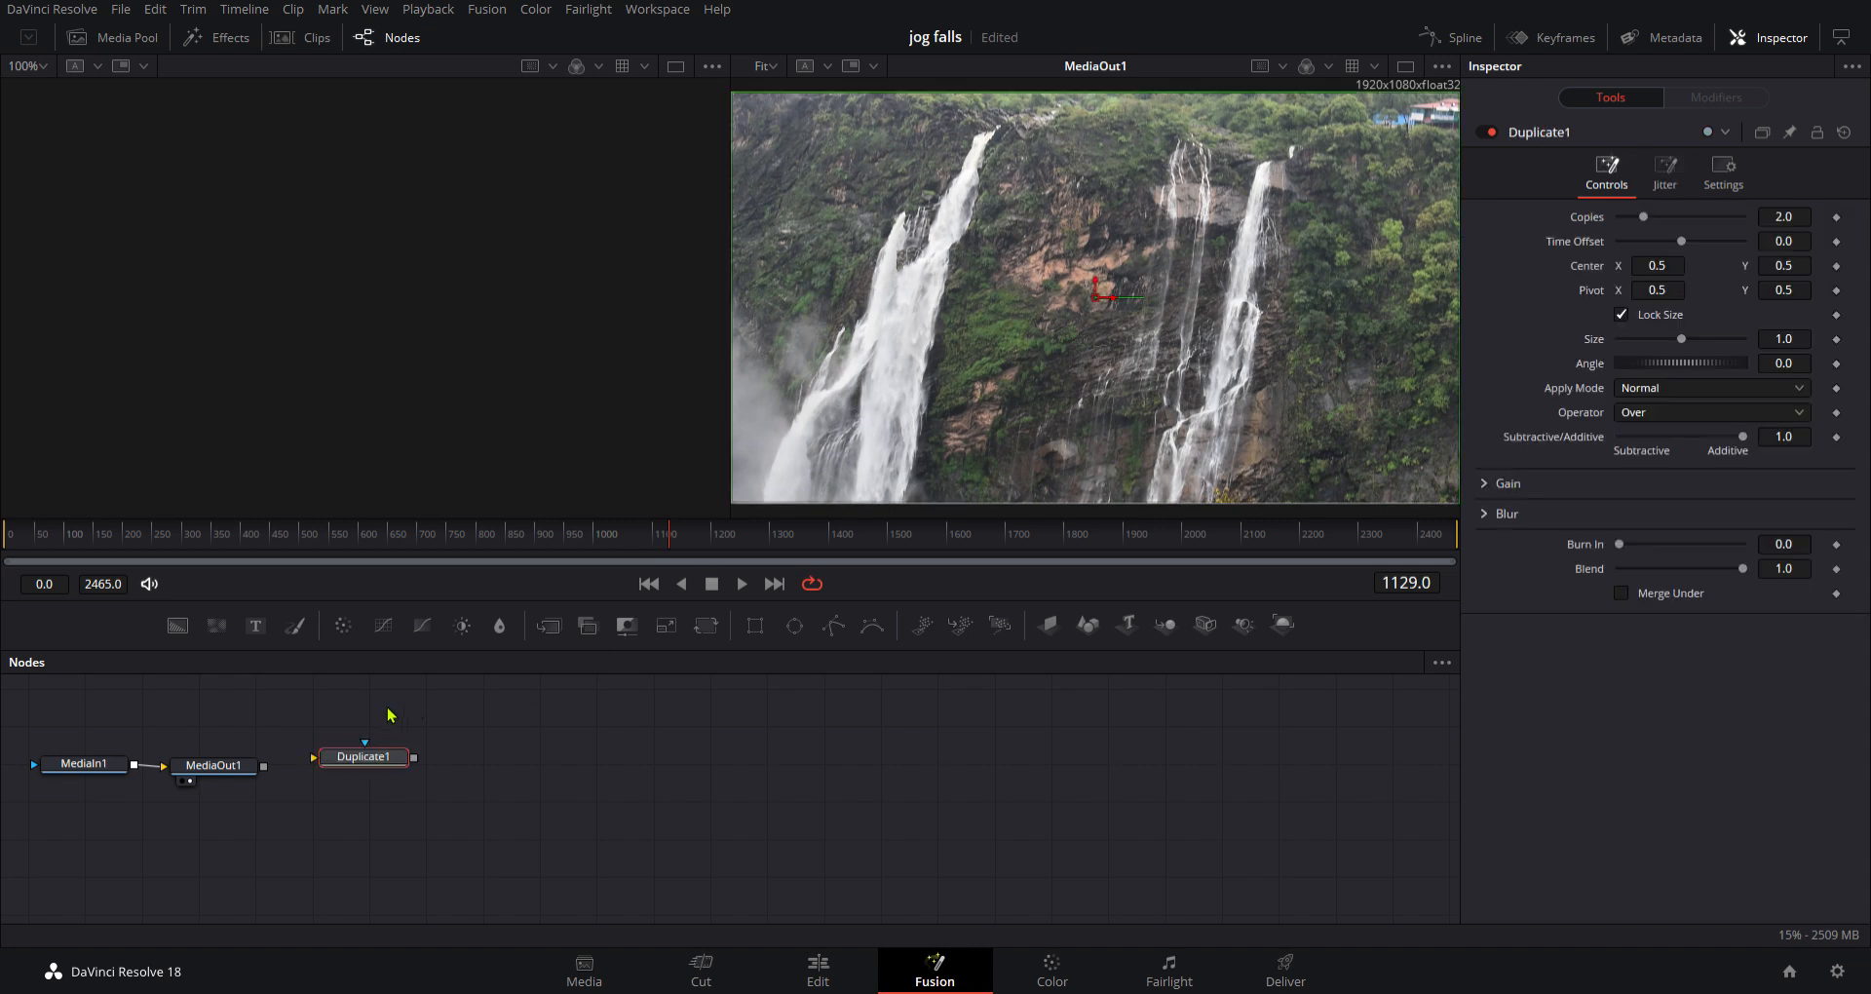
left_click_drag(264, 767, 318, 758)
left_click_drag(365, 743, 52, 770)
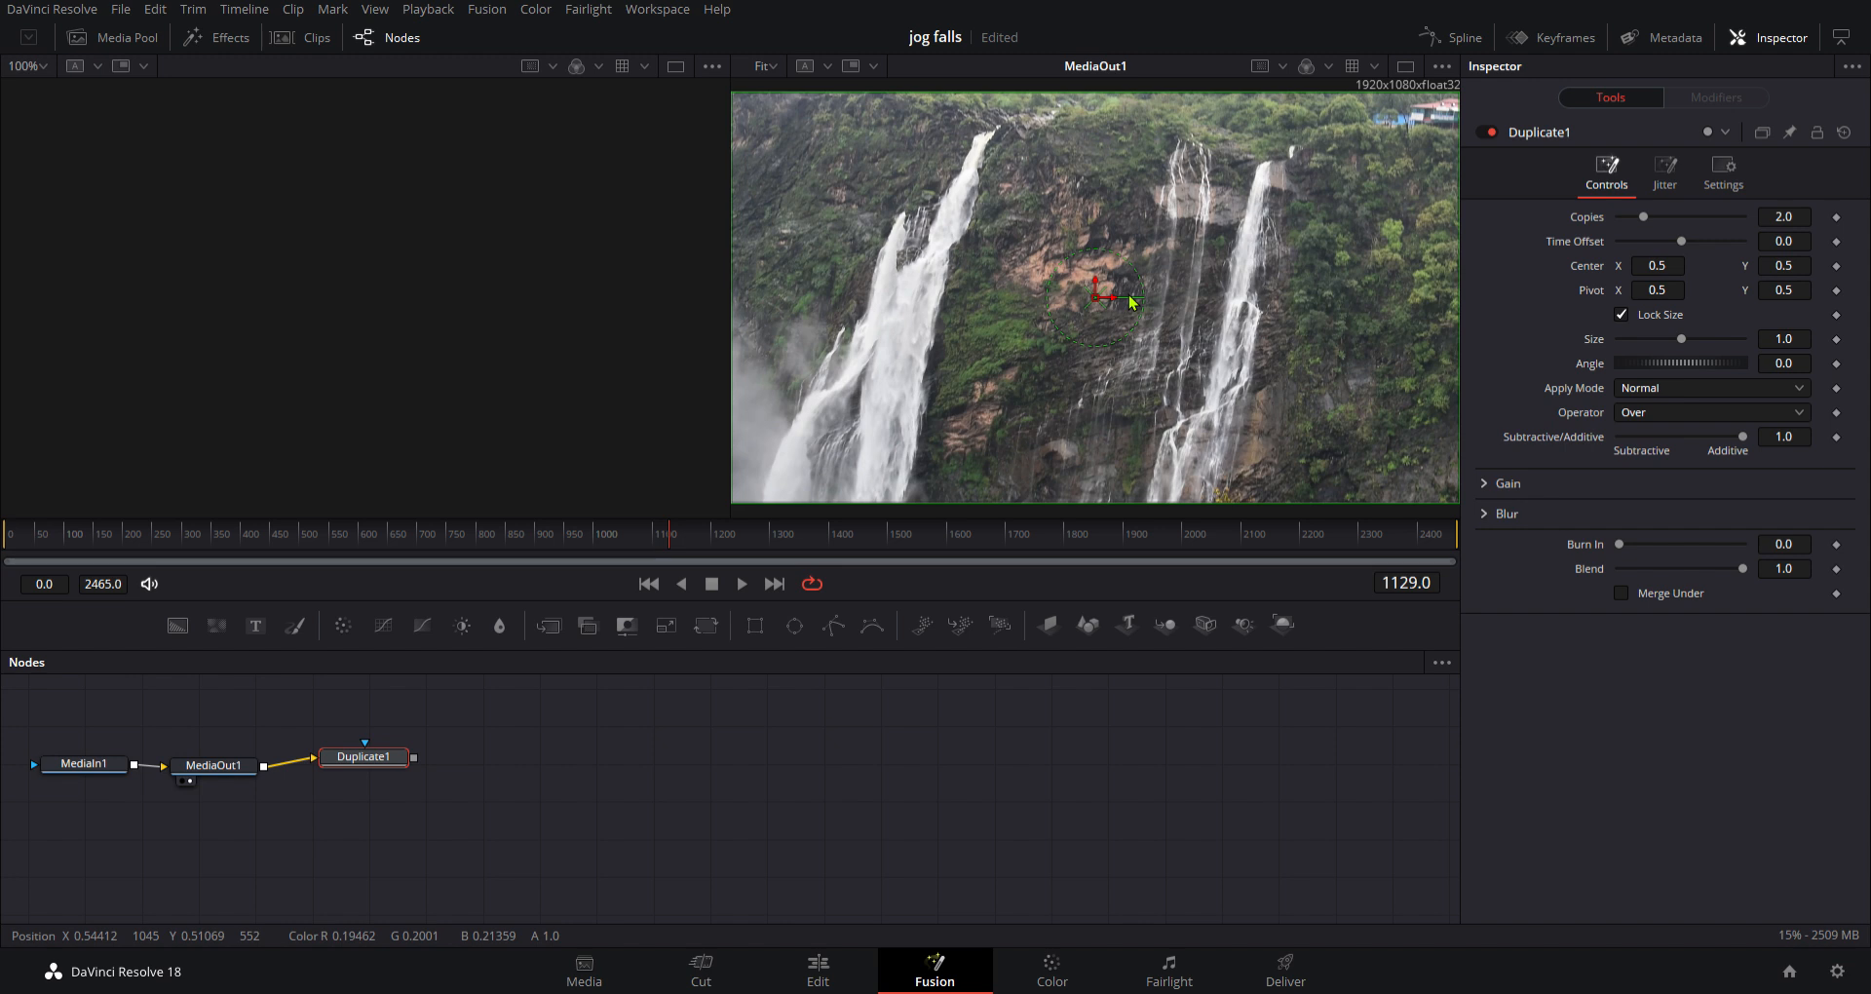
mouse_move(1114, 299)
left_mouse_down()
mouse_move(1206, 299)
mouse_move(1188, 258)
mouse_move(1083, 280)
mouse_move(1080, 304)
left_mouse_up()
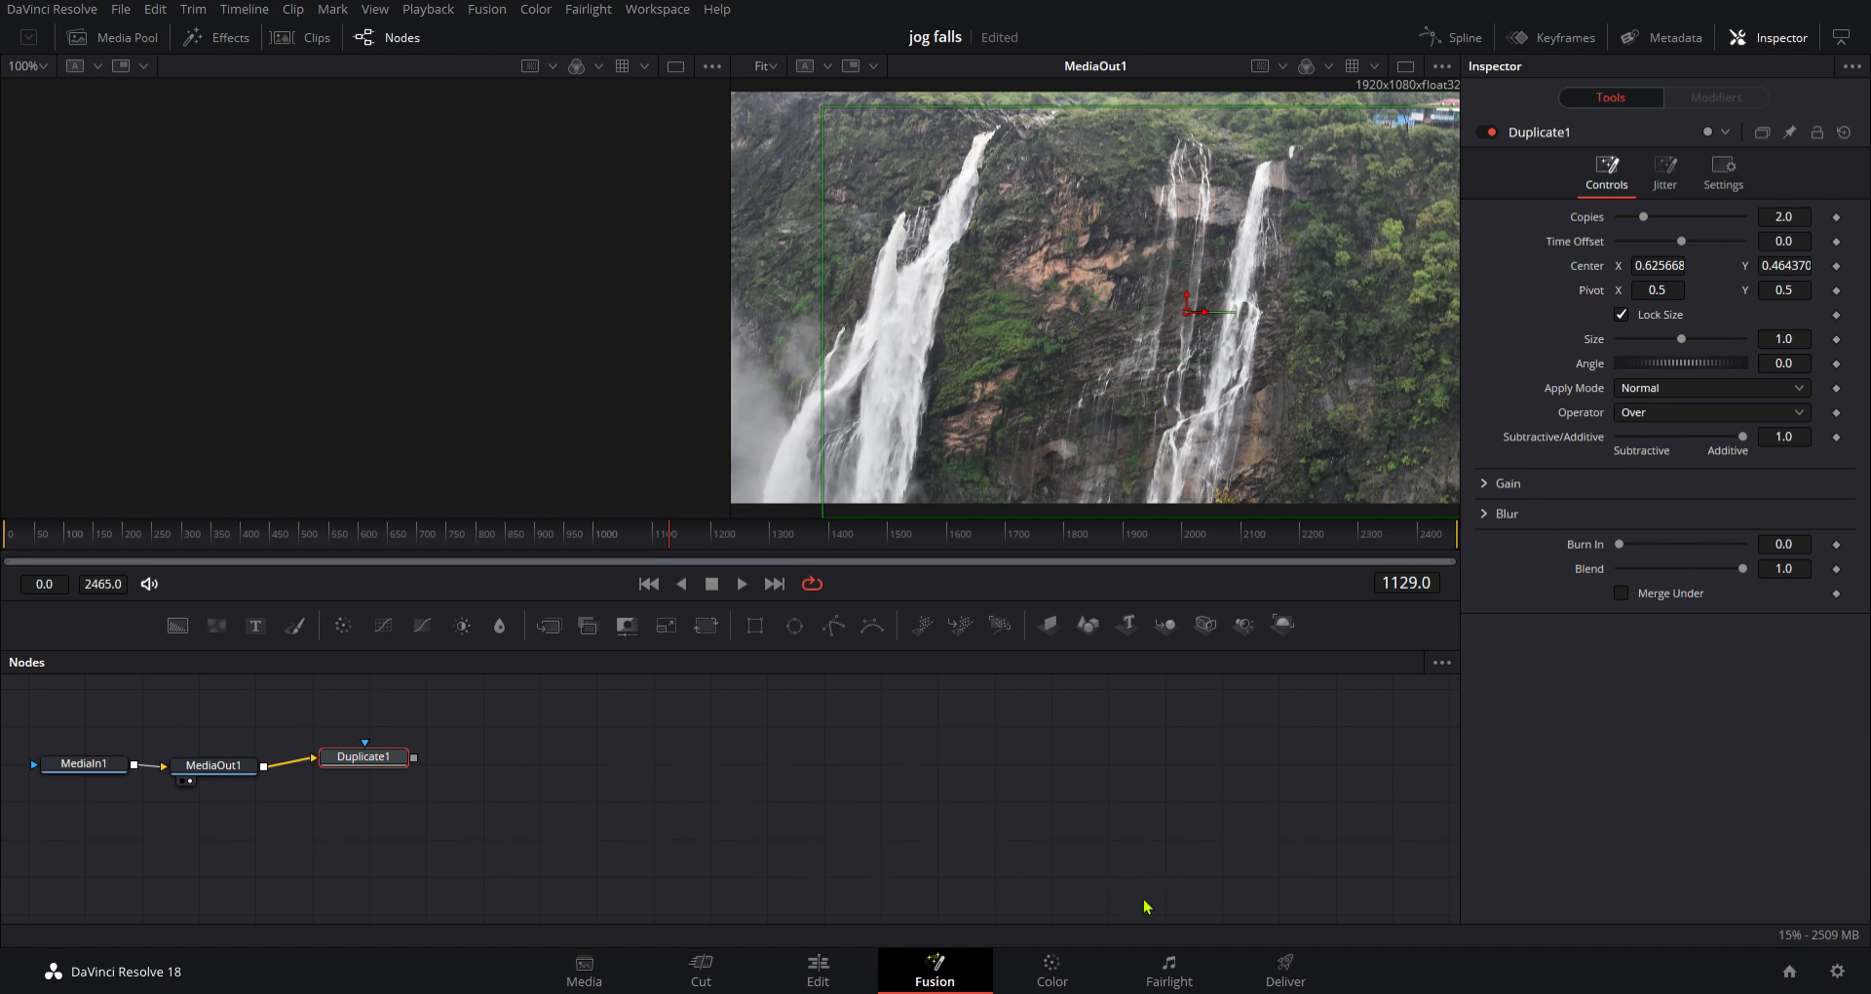
- Check the Color page and delete the Duplicate node from the Fusion node graph
left_click(1052, 970)
left_click(935, 970)
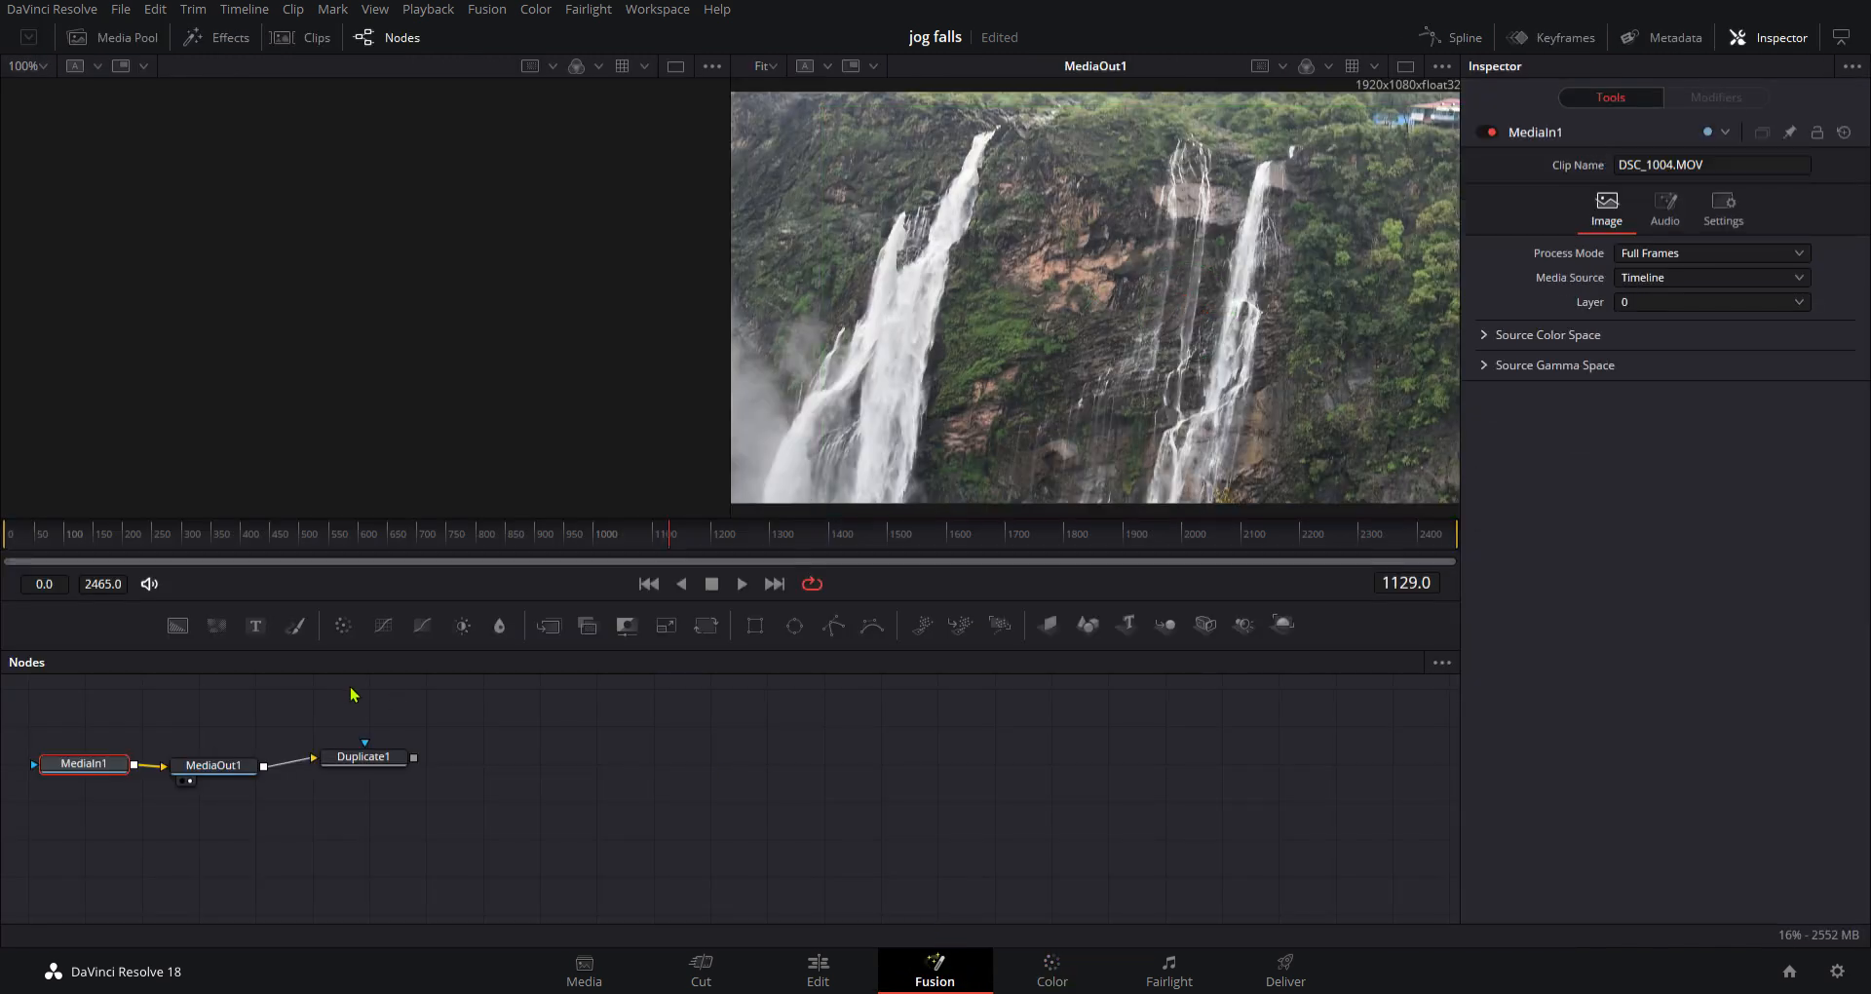
left_click(380, 758)
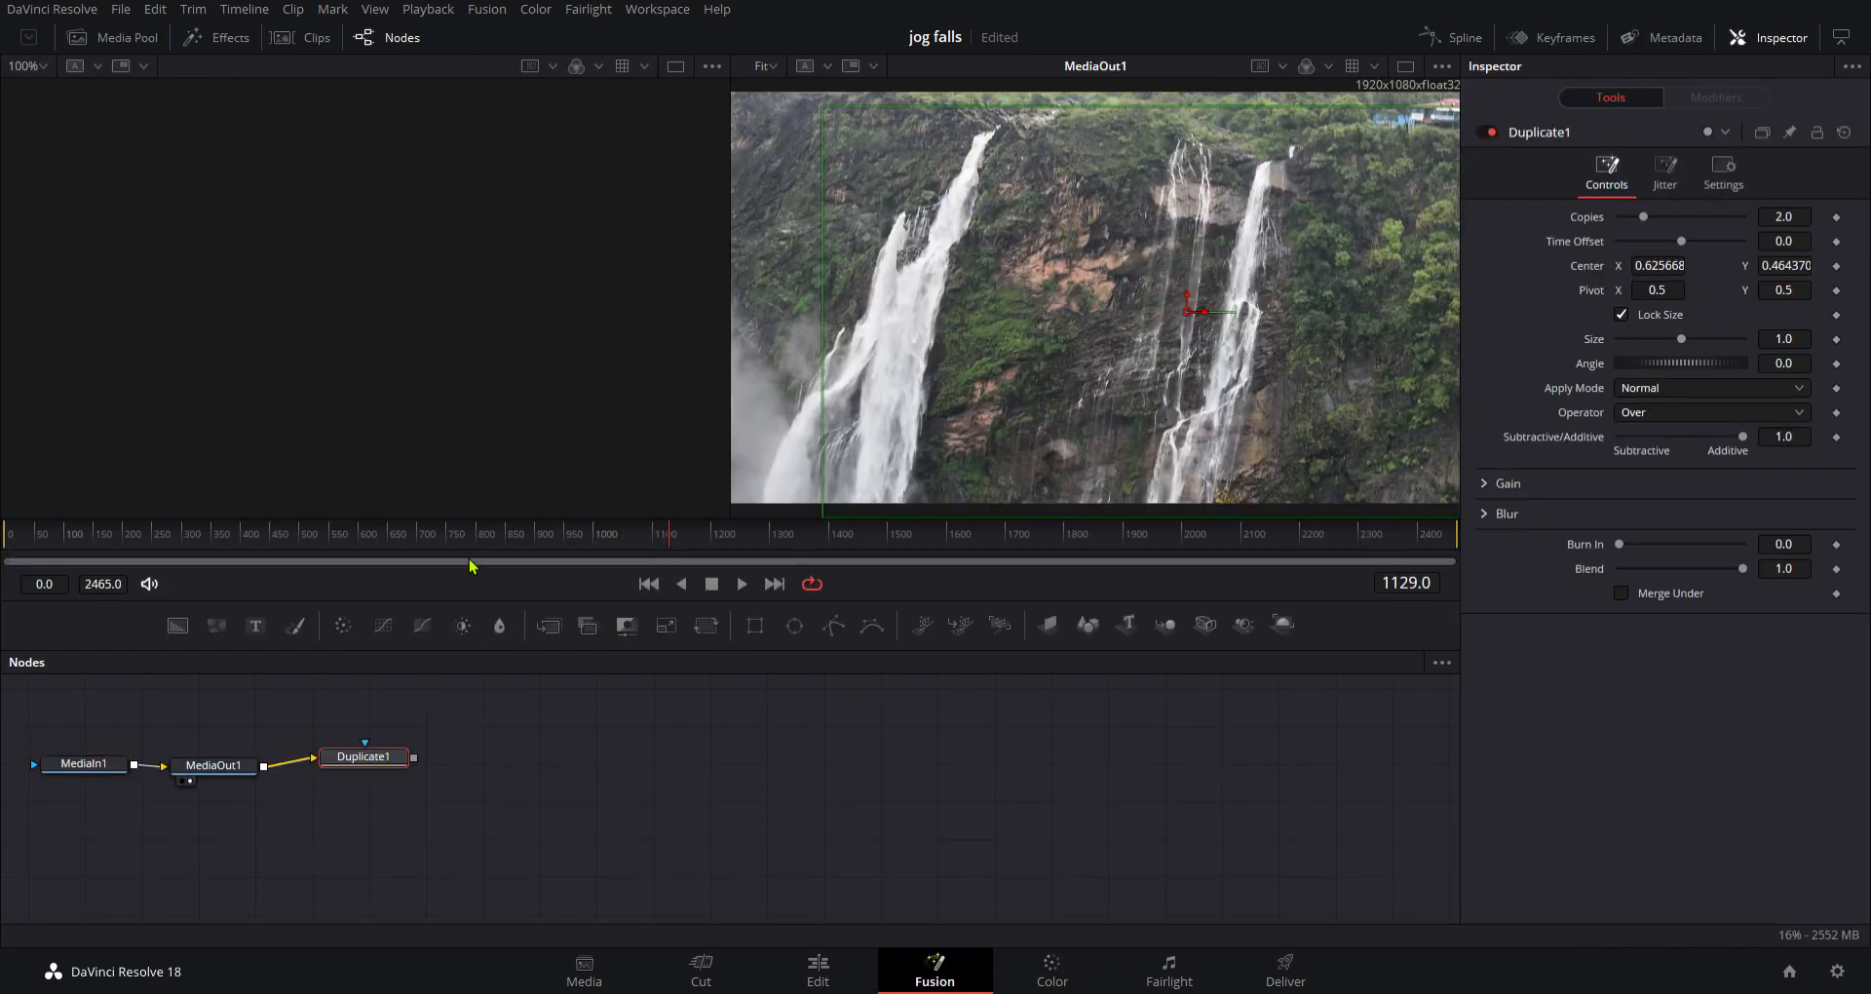
key("Delete")
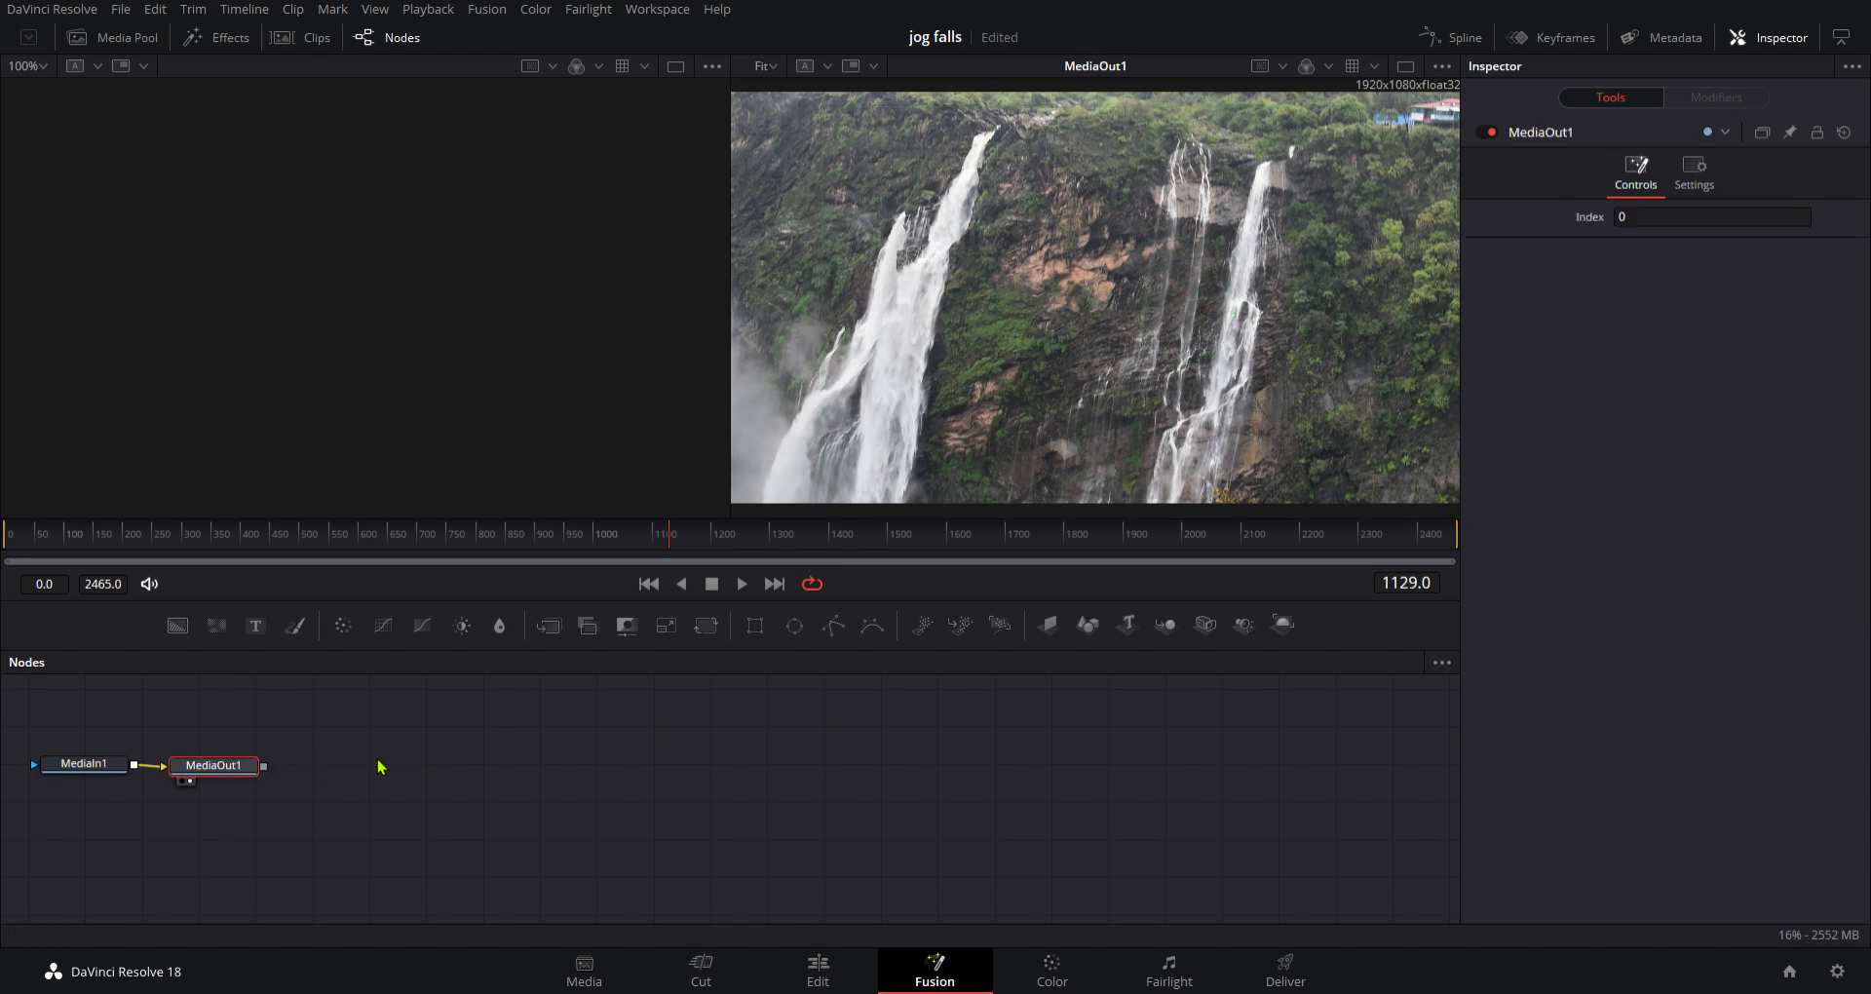
- View the Color and Fairlight pages and switch the mute of Bus 1 on and off again
left_click(1080, 974)
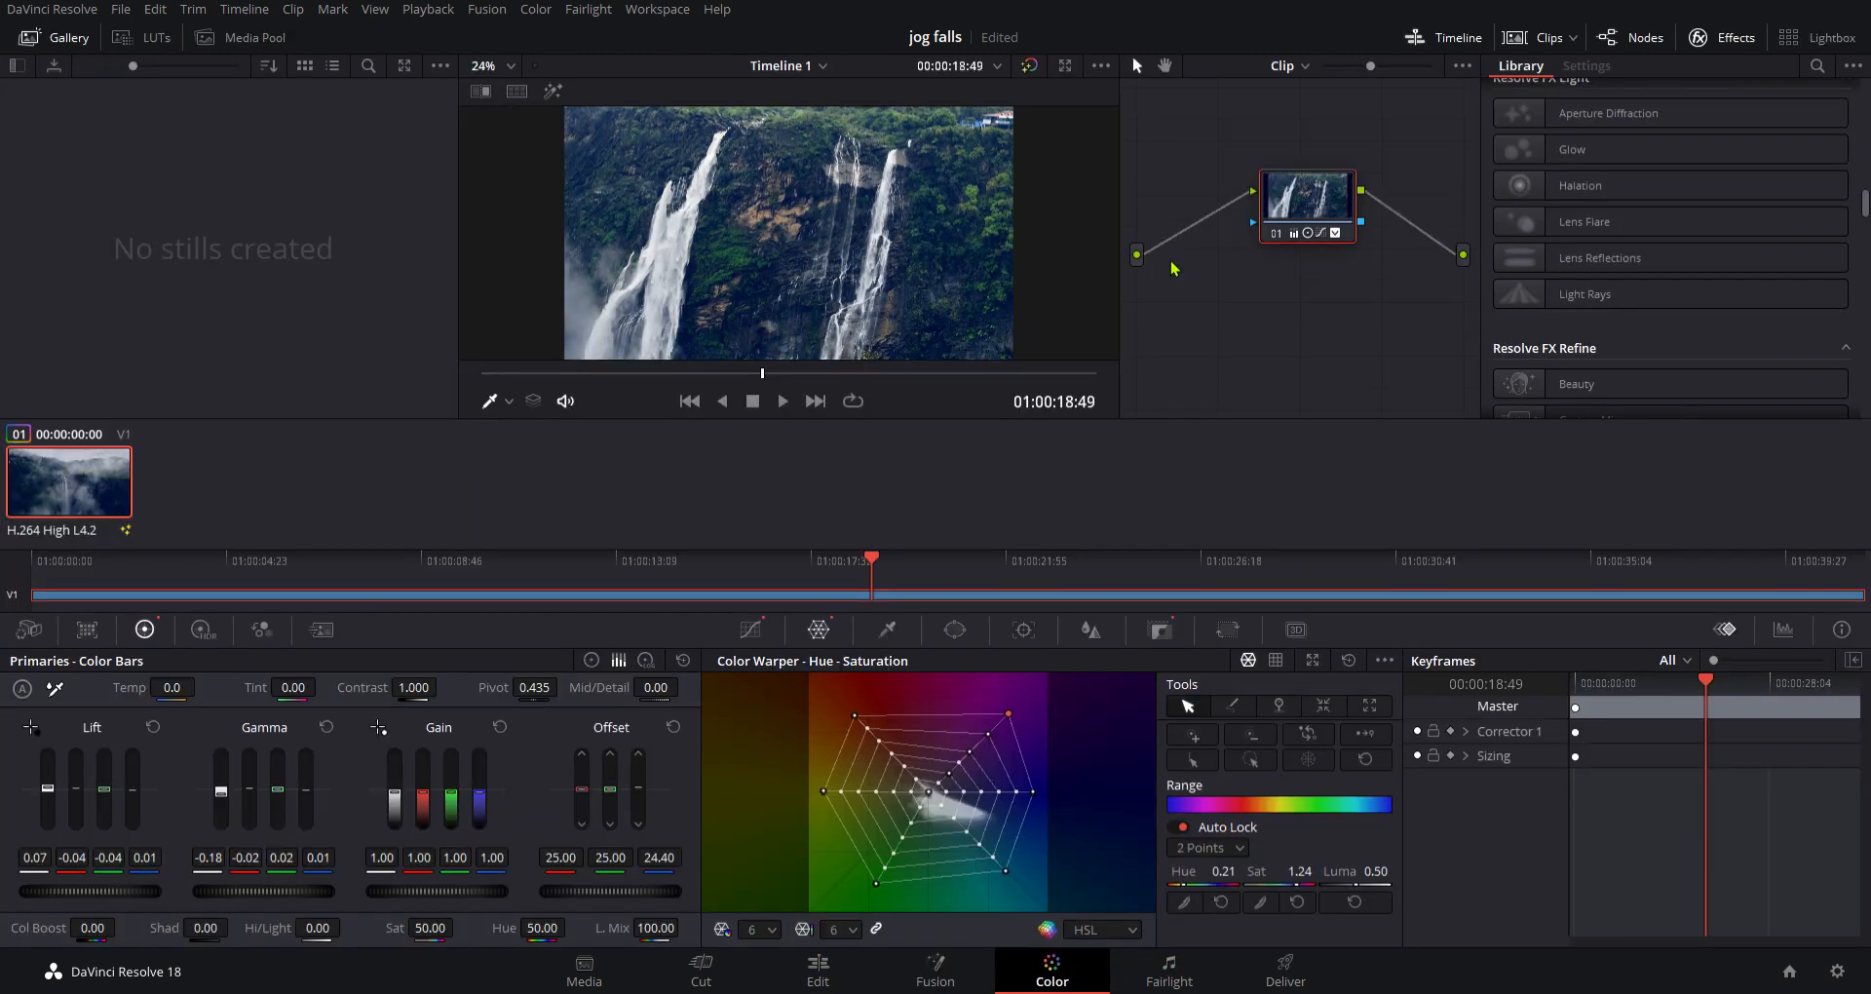
left_click(1187, 972)
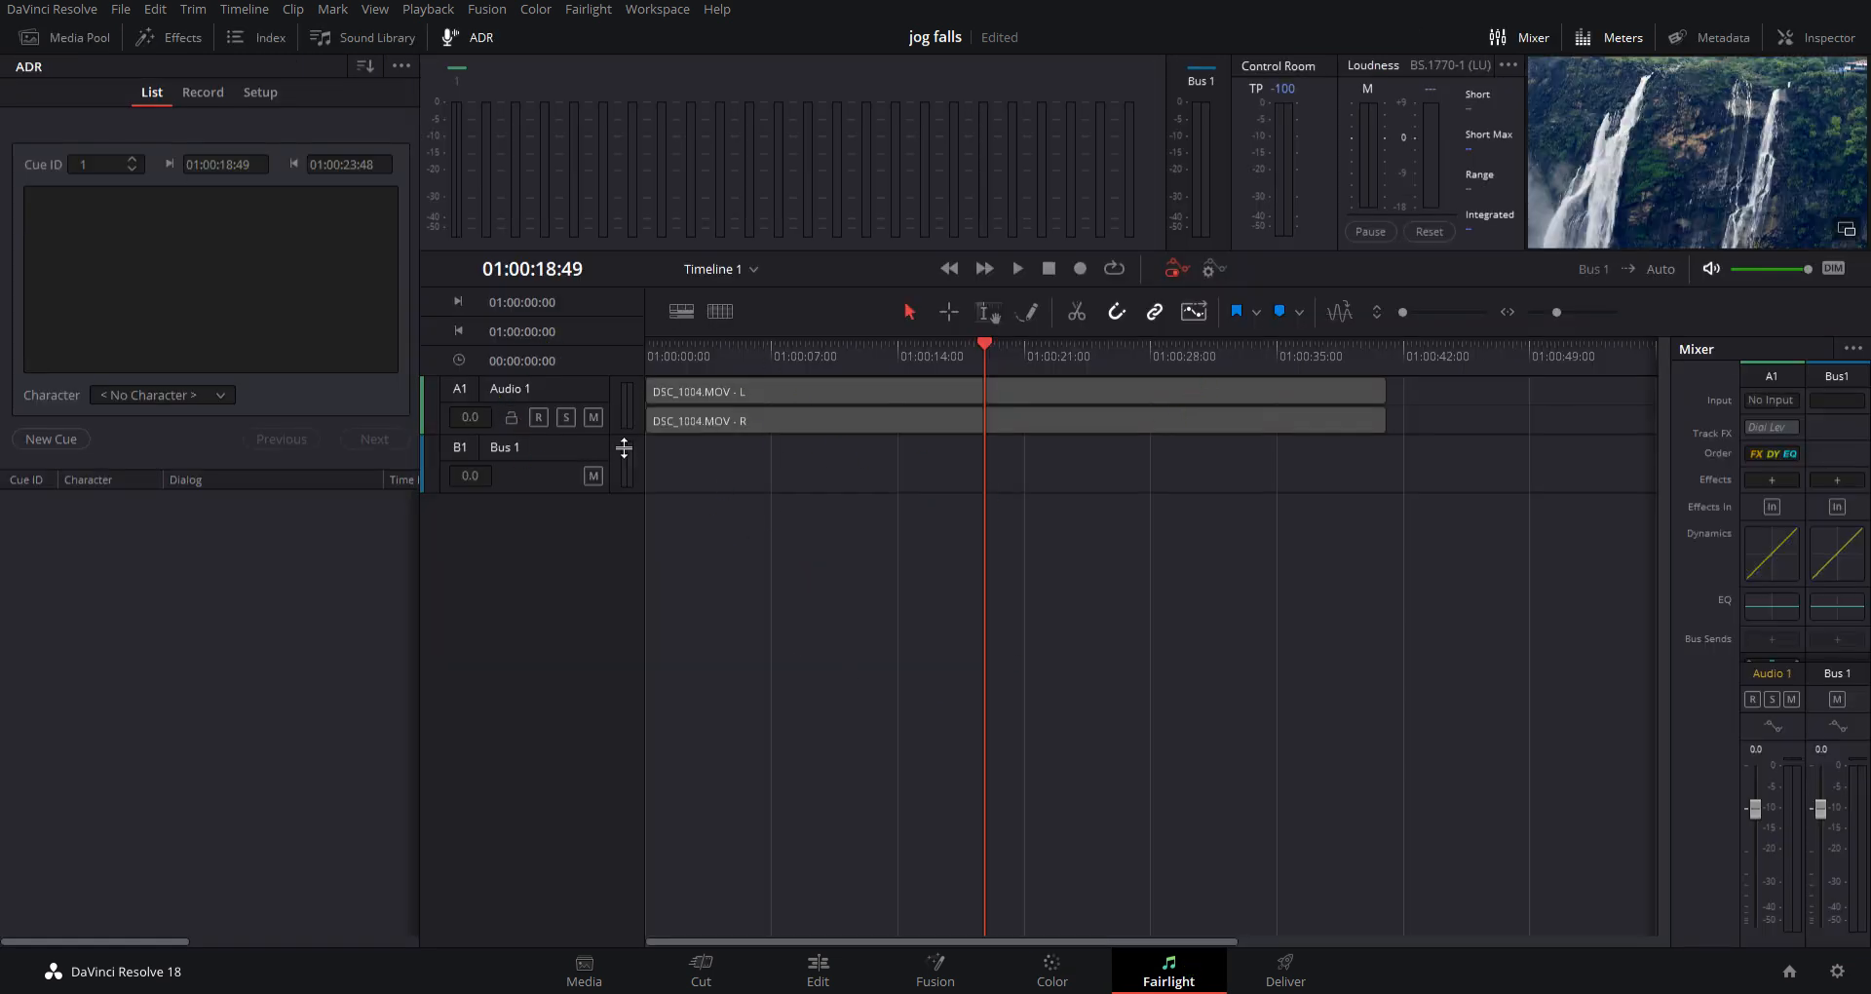
left_click(594, 476)
left_click(596, 478)
- Return to the Edit page, switch the mute of Audio 1 on and off again, and deselect the clip
left_click(858, 980)
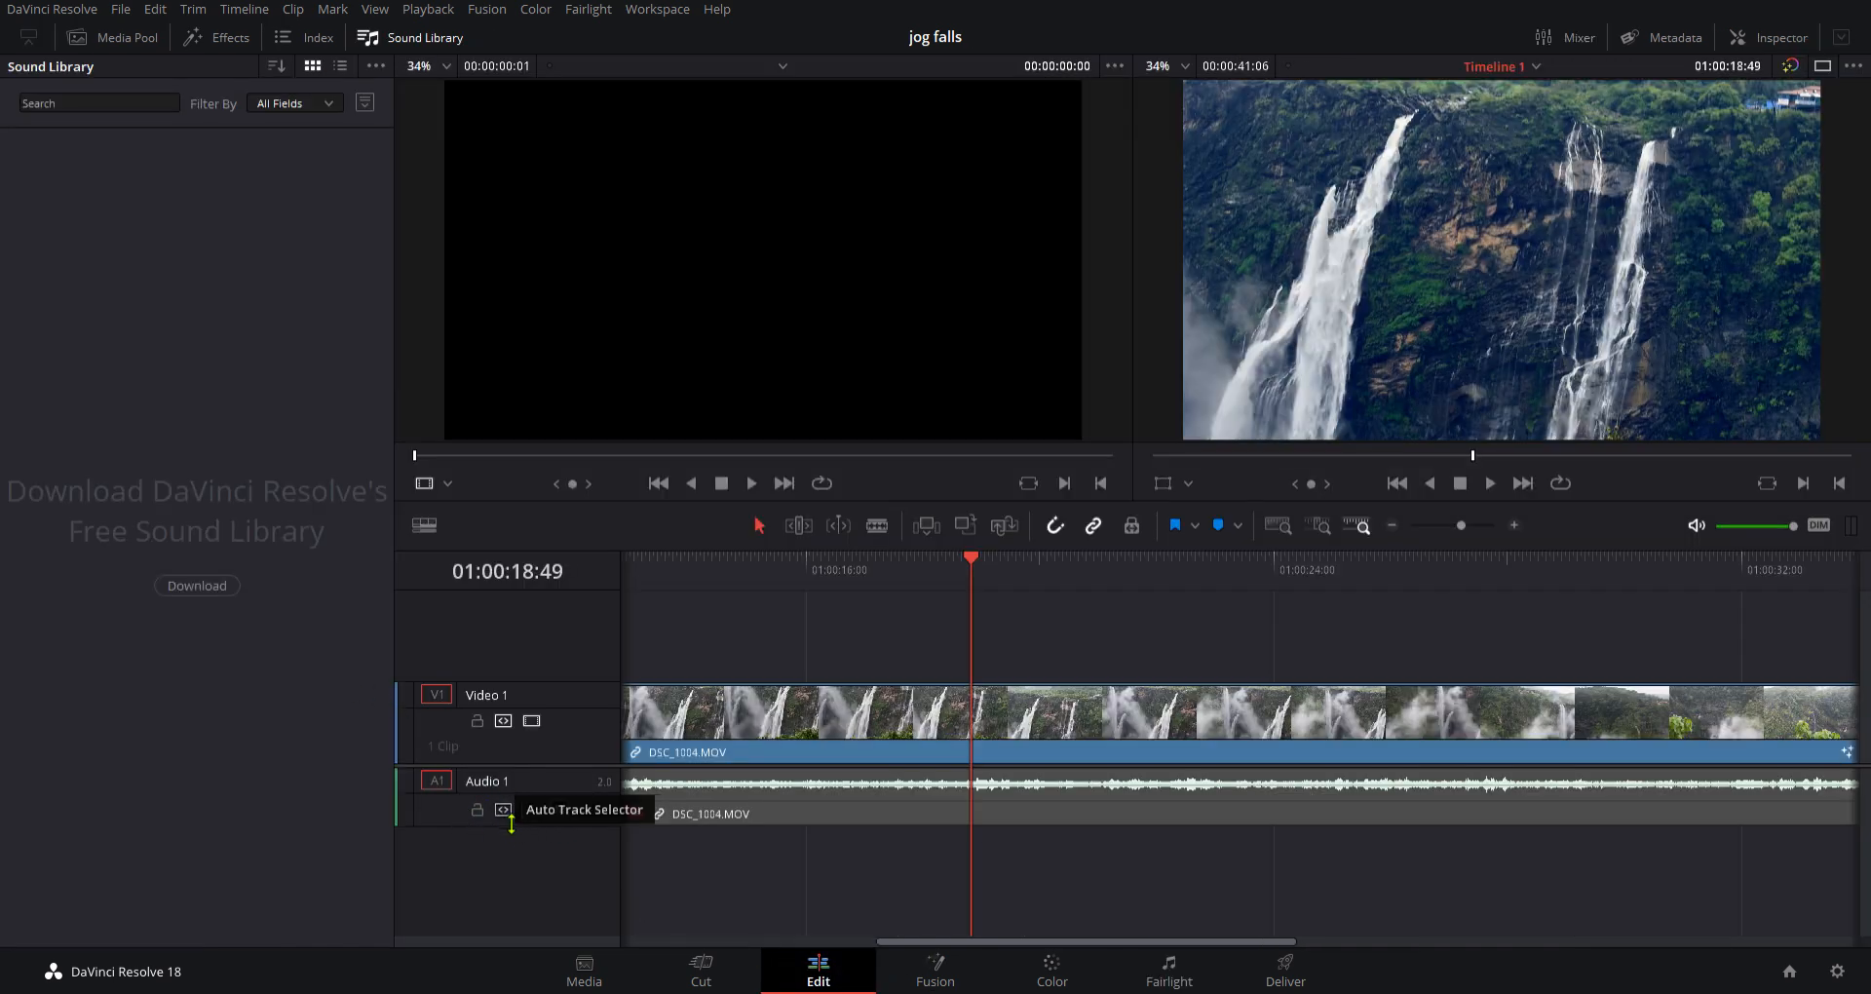
left_click(635, 817)
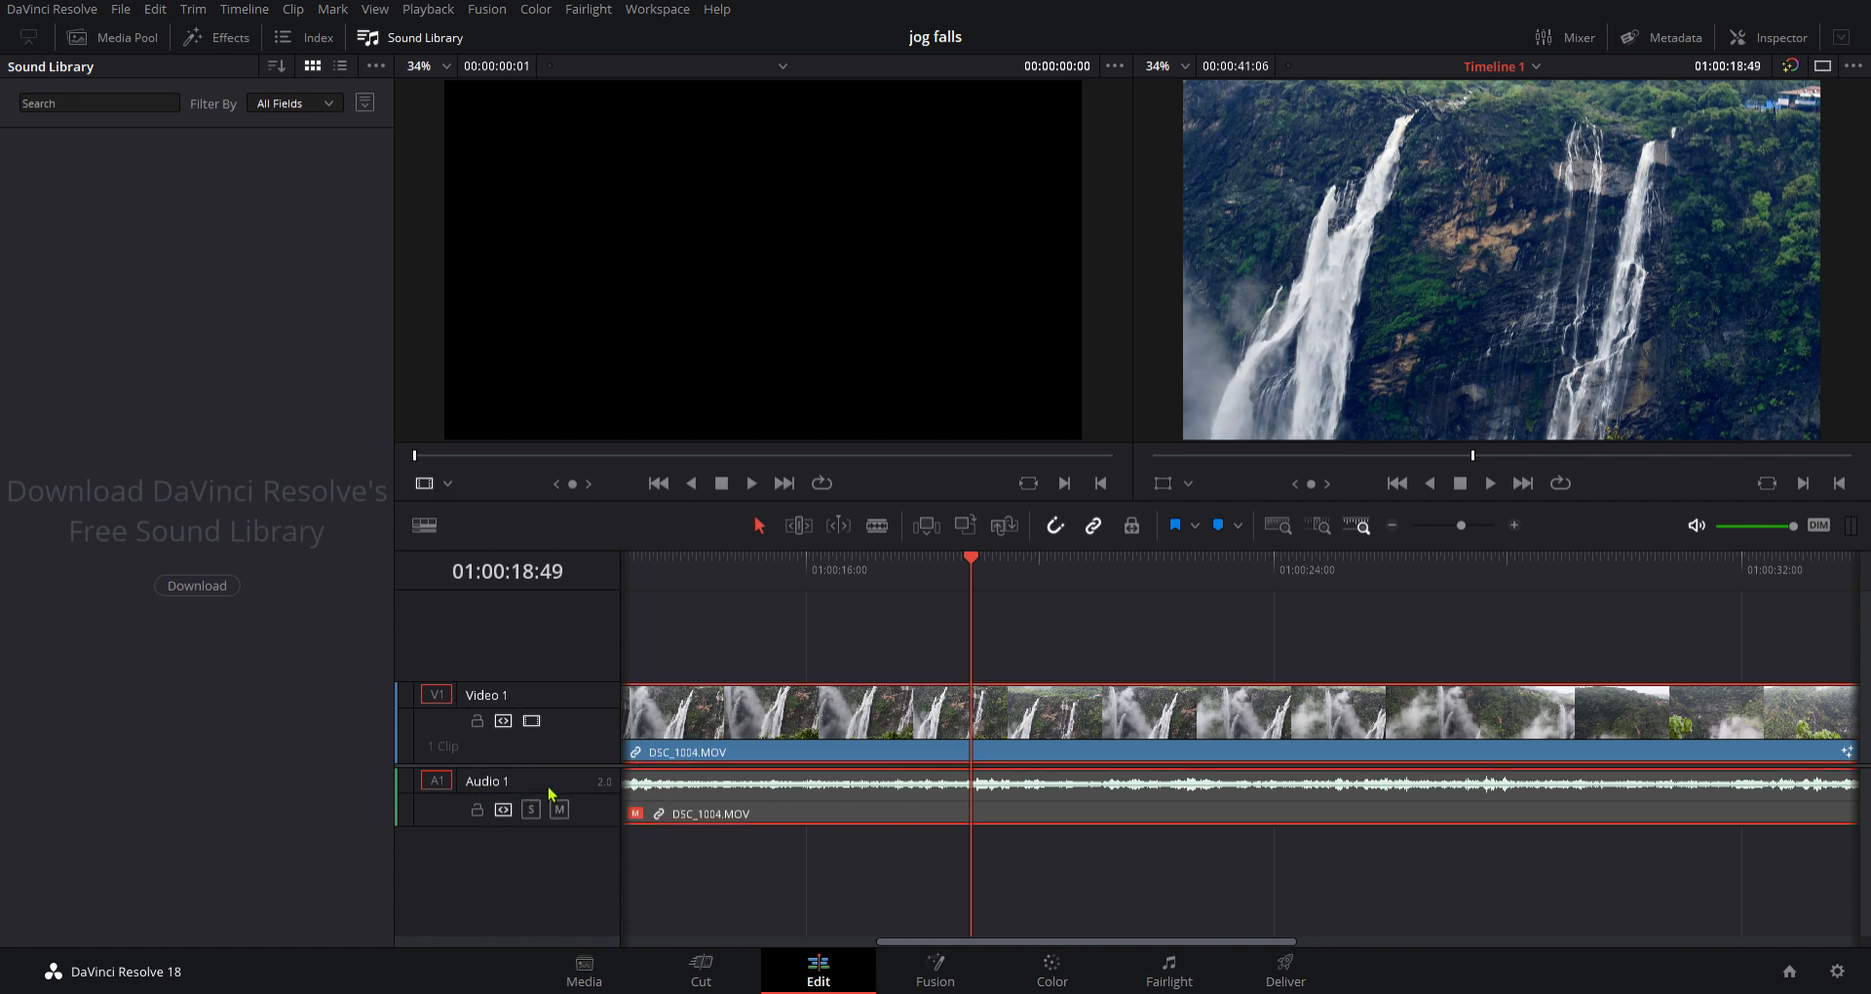
left_click(560, 812)
left_click(559, 812)
left_click(965, 858)
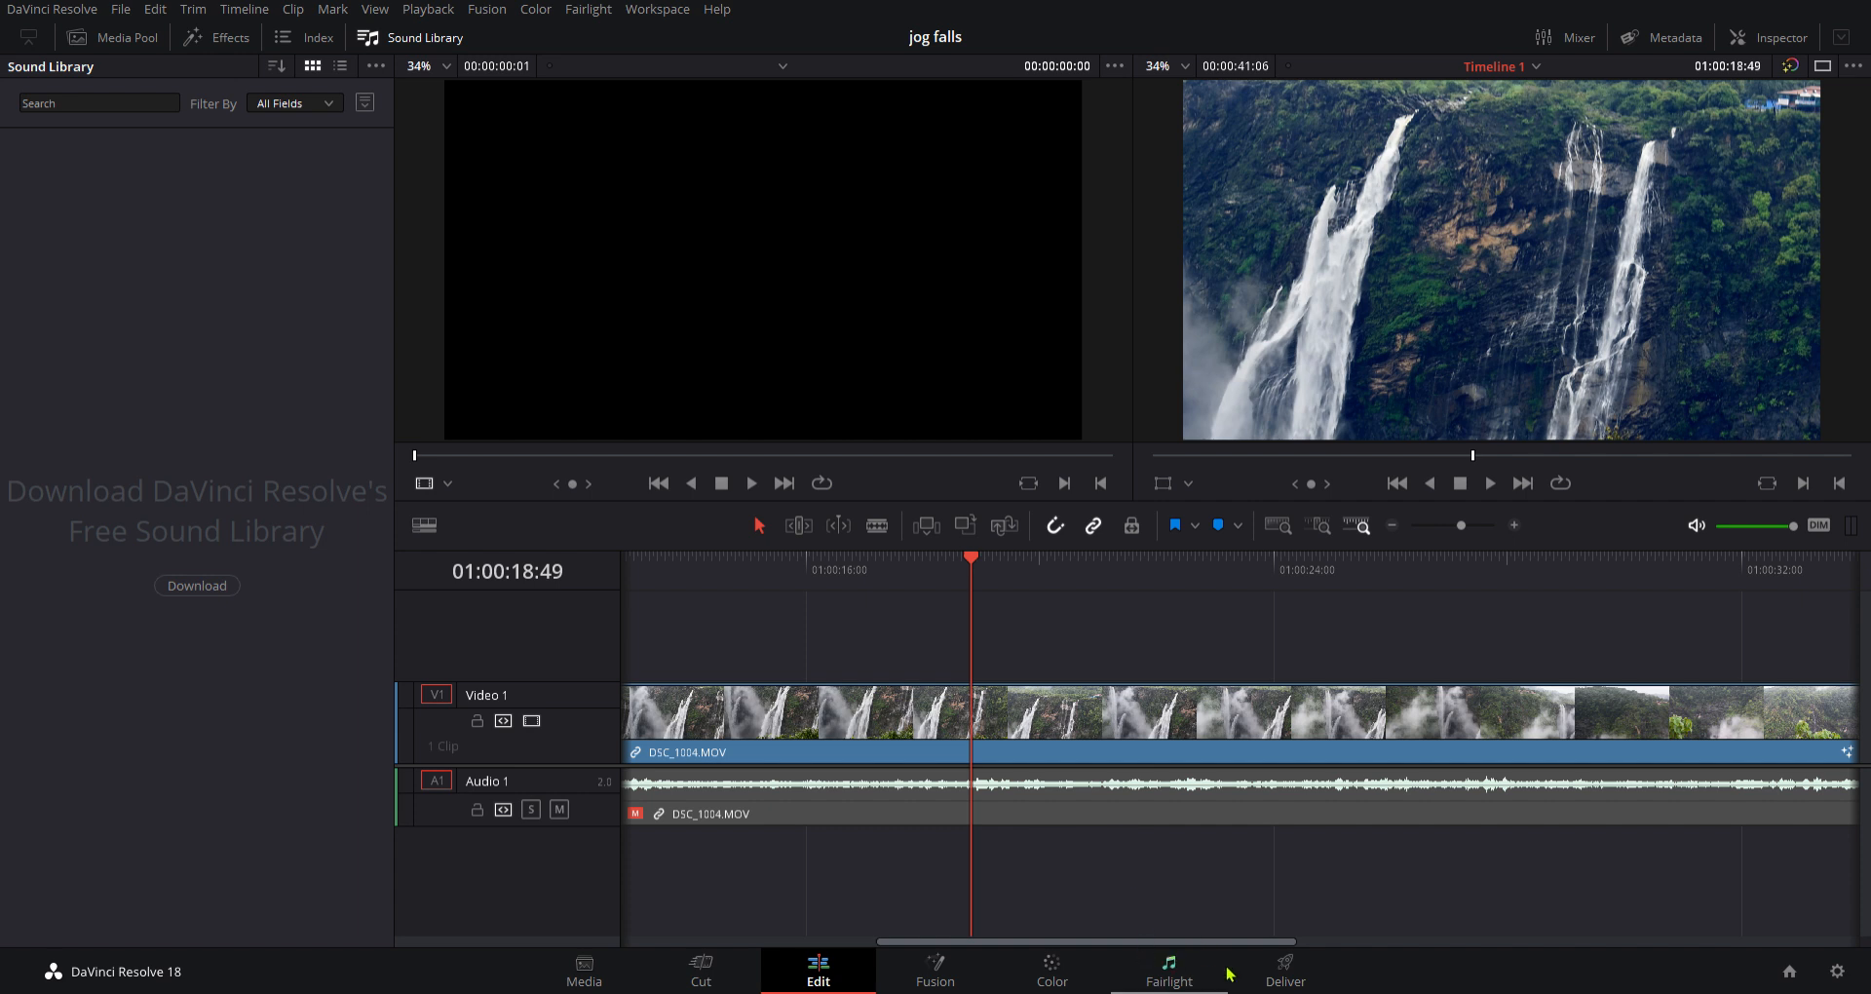
- Open the Deliver page to show the render settings for Timeline 1
left_click(1175, 970)
left_click(1285, 963)
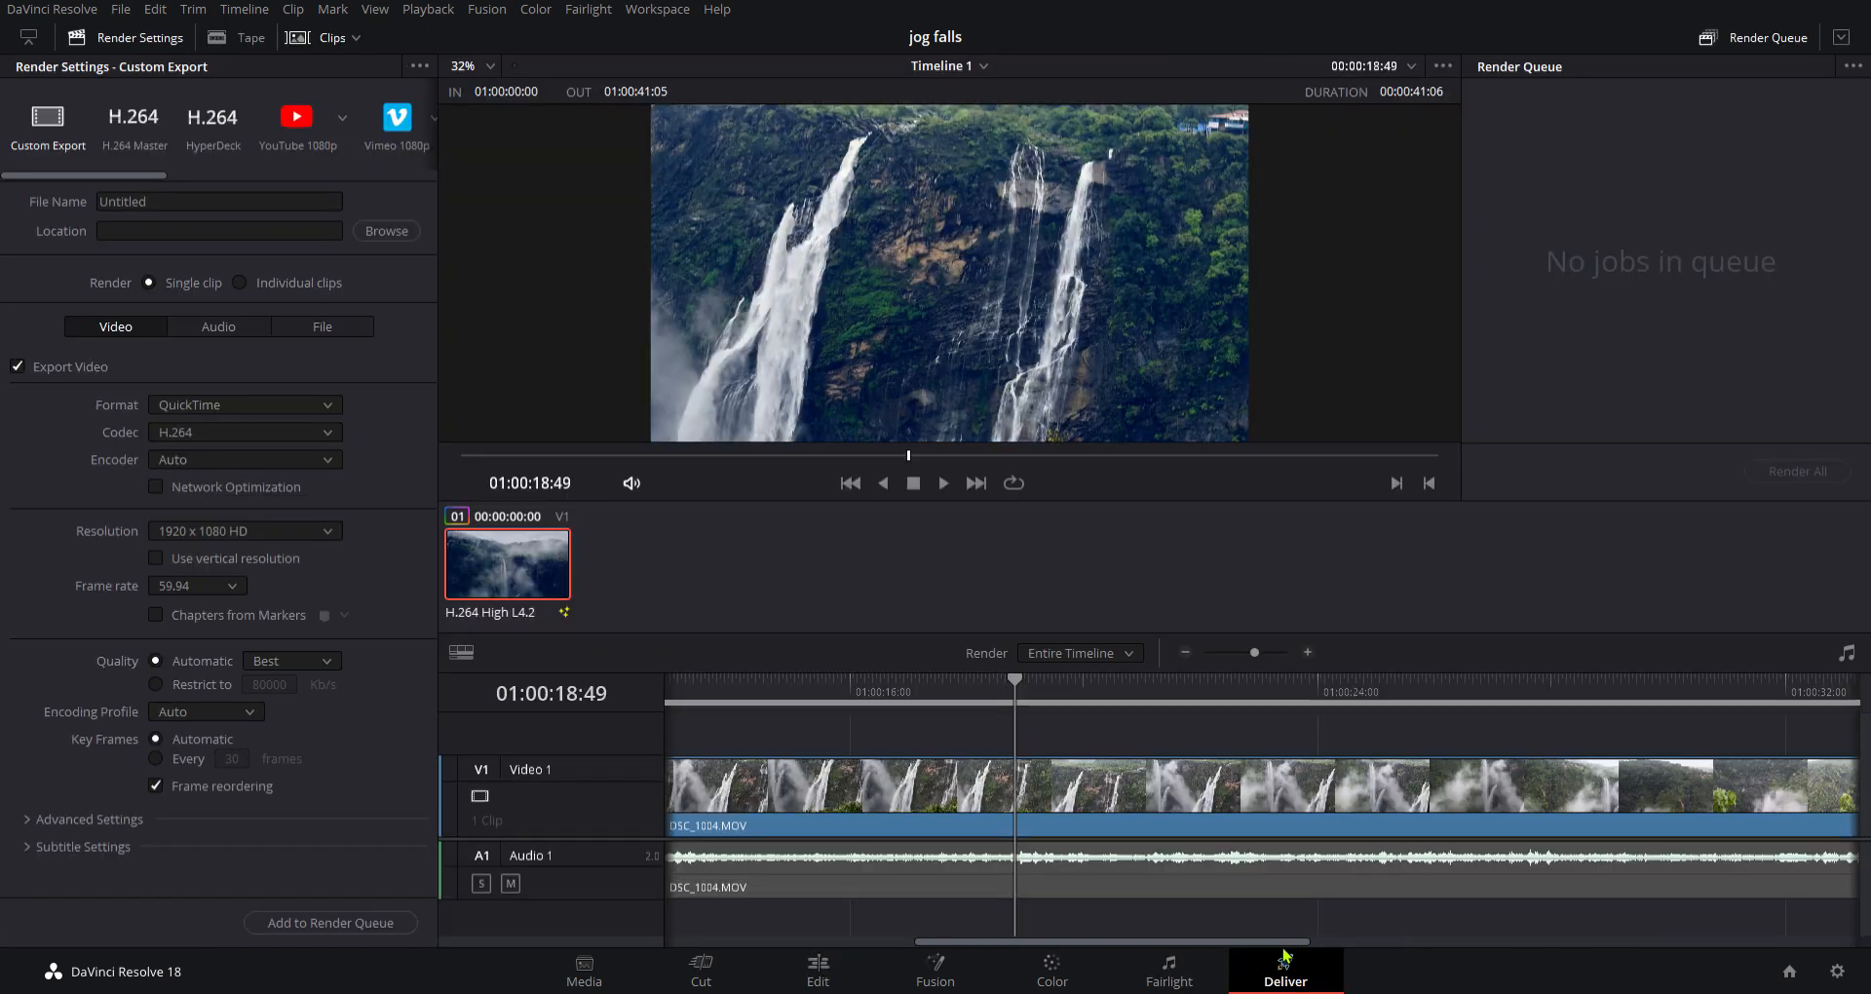